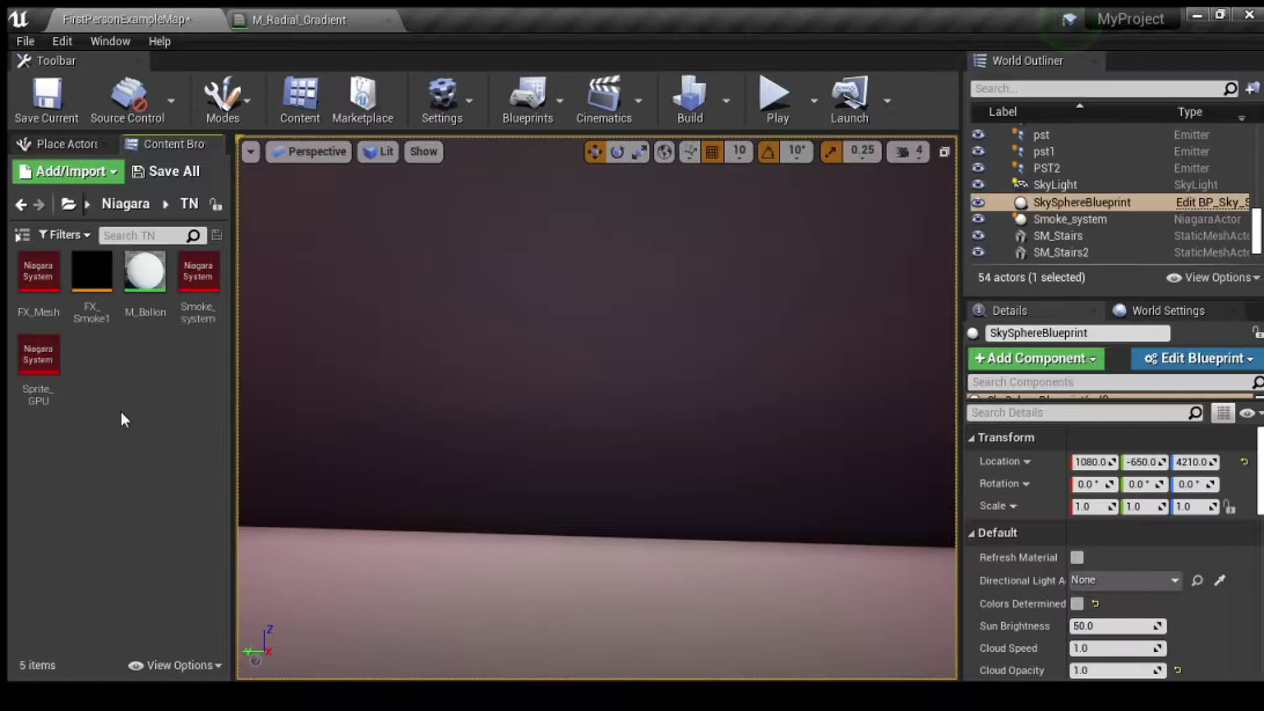
Step: Leave the M_Radial_Gradient material graph and return to the FirstPersonExampleMap level tab
{"action": "left_click", "coordinate": [278, 19]}
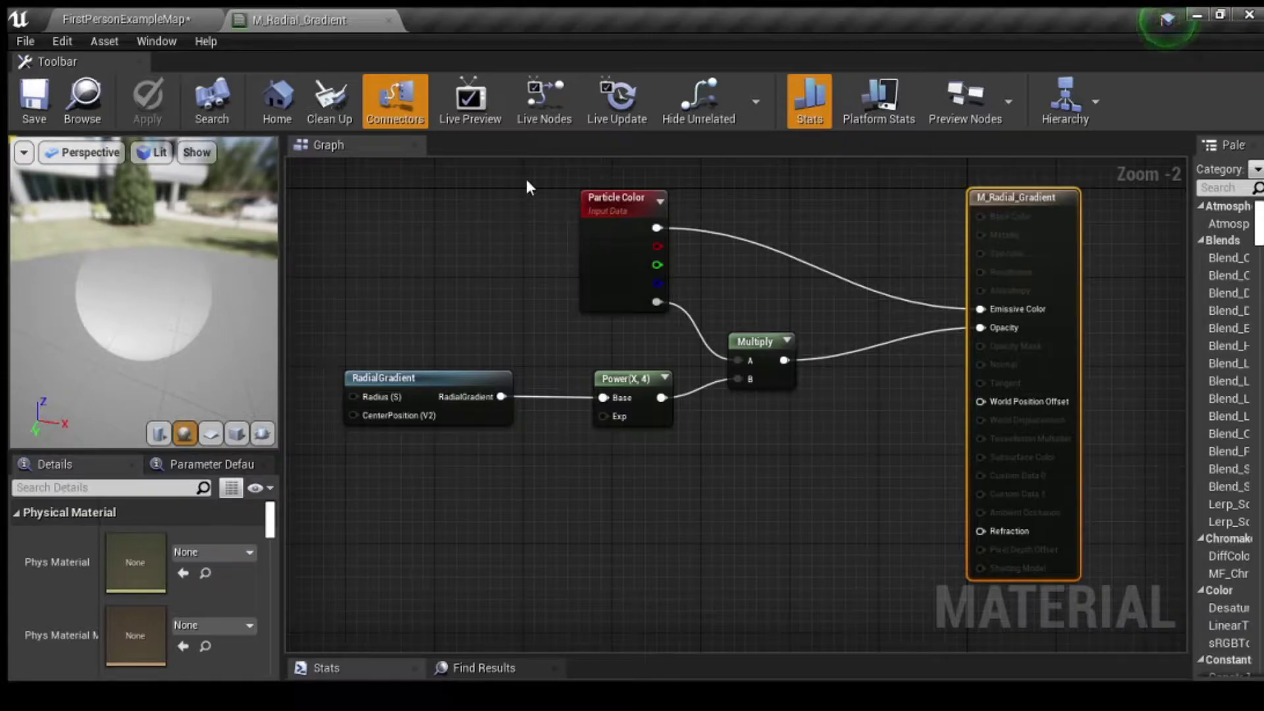
{"action": "scroll", "coordinate": [143, 352], "scroll_direction": "down", "scroll_amount": 1}
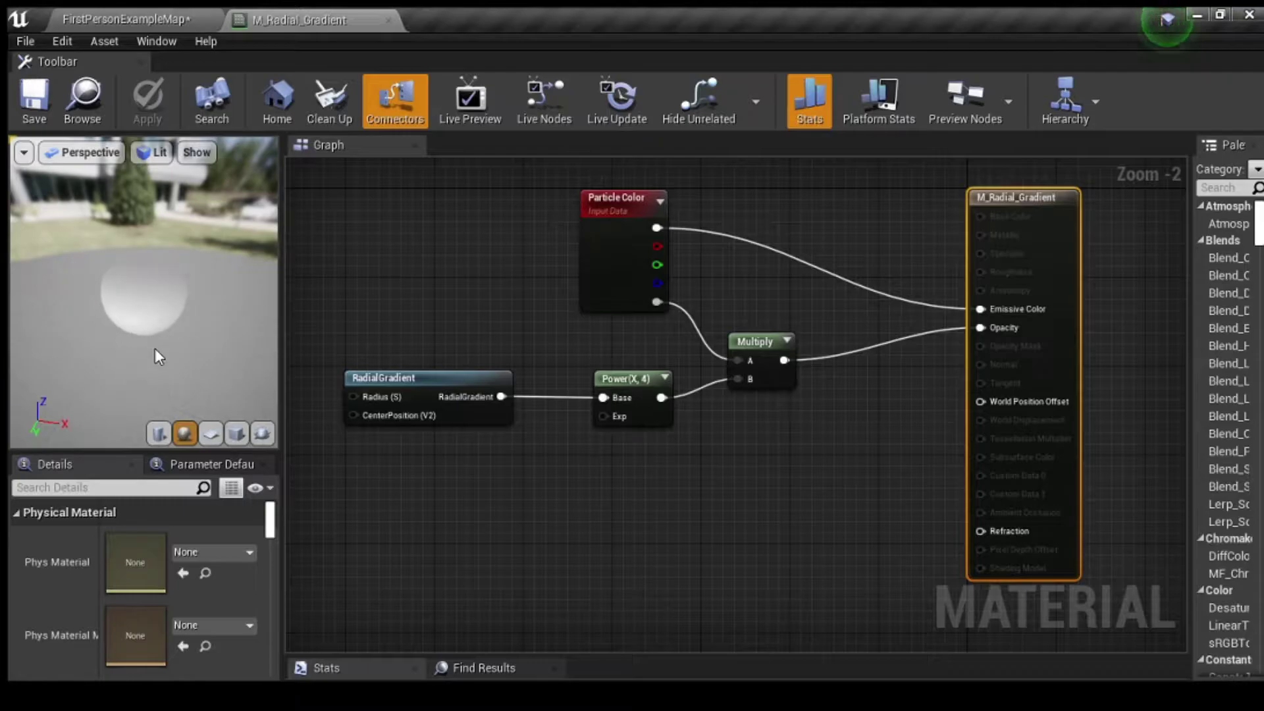
{"action": "left_click", "coordinate": [141, 19]}
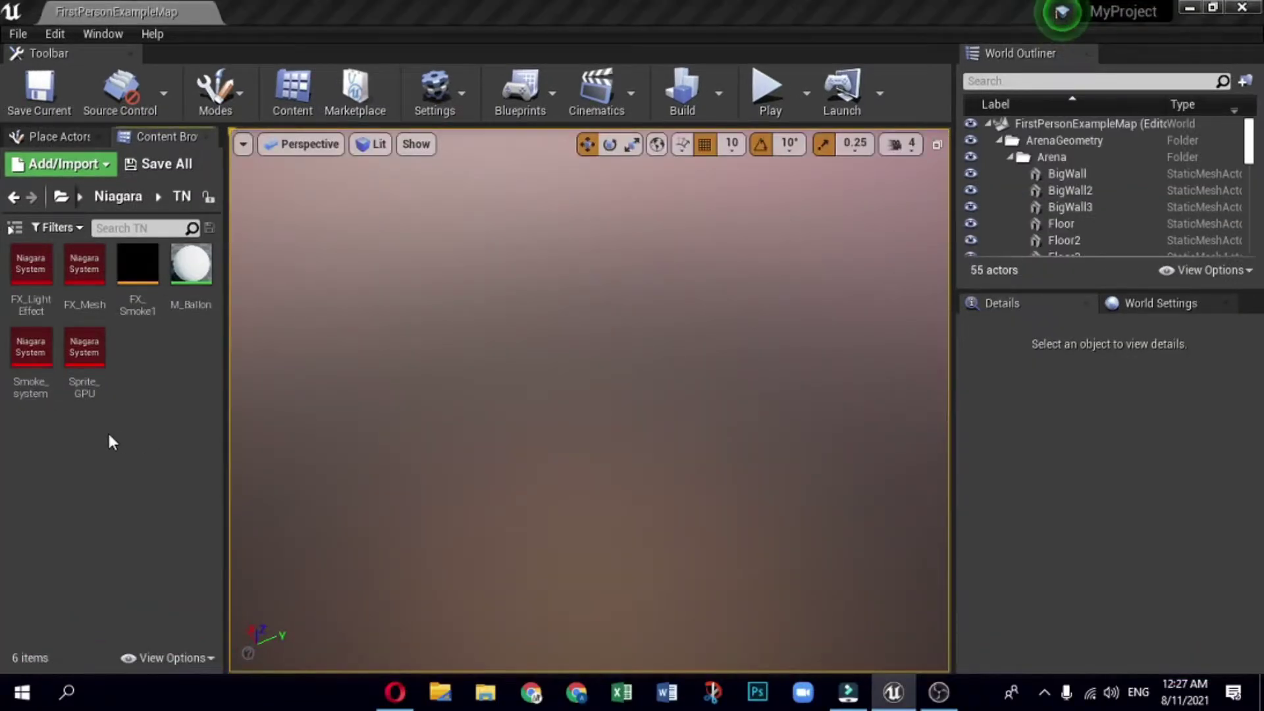
Step: In the TN folder, create a Niagara System from selected emitters, adding the Fountain template
{"action": "right_click", "coordinate": [108, 431]}
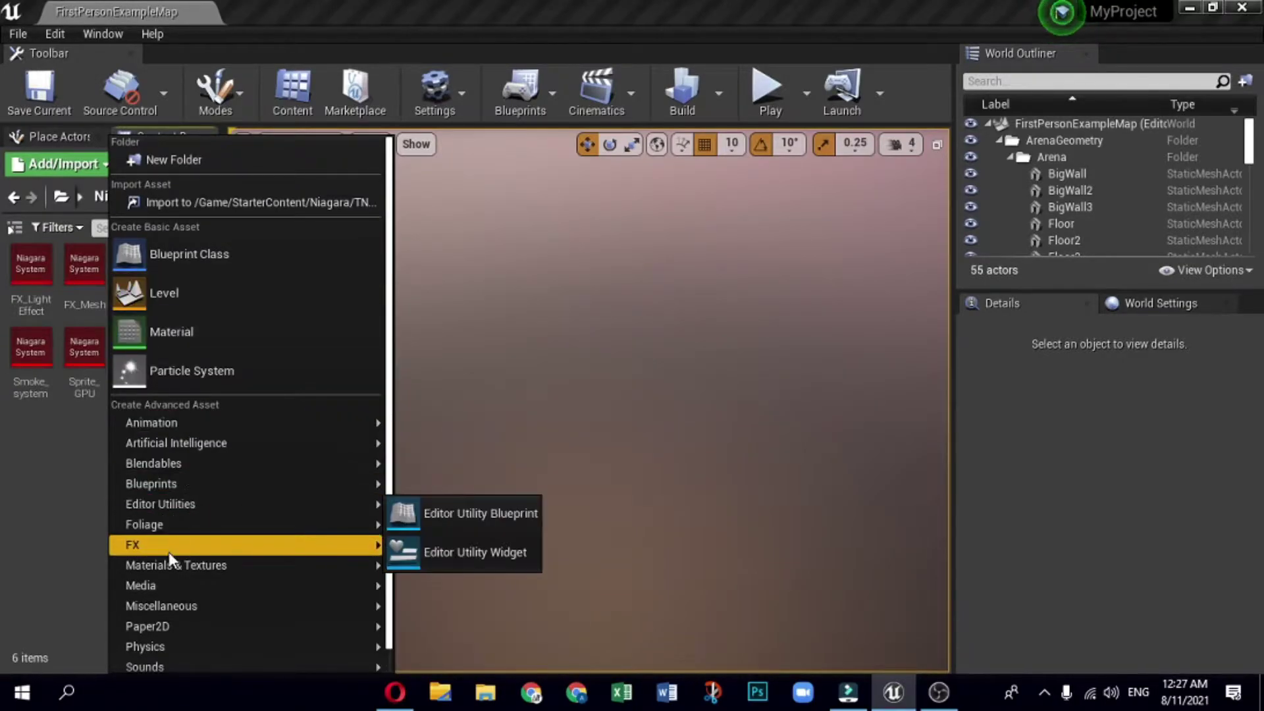
{"action": "mouse_move", "coordinate": [246, 546]}
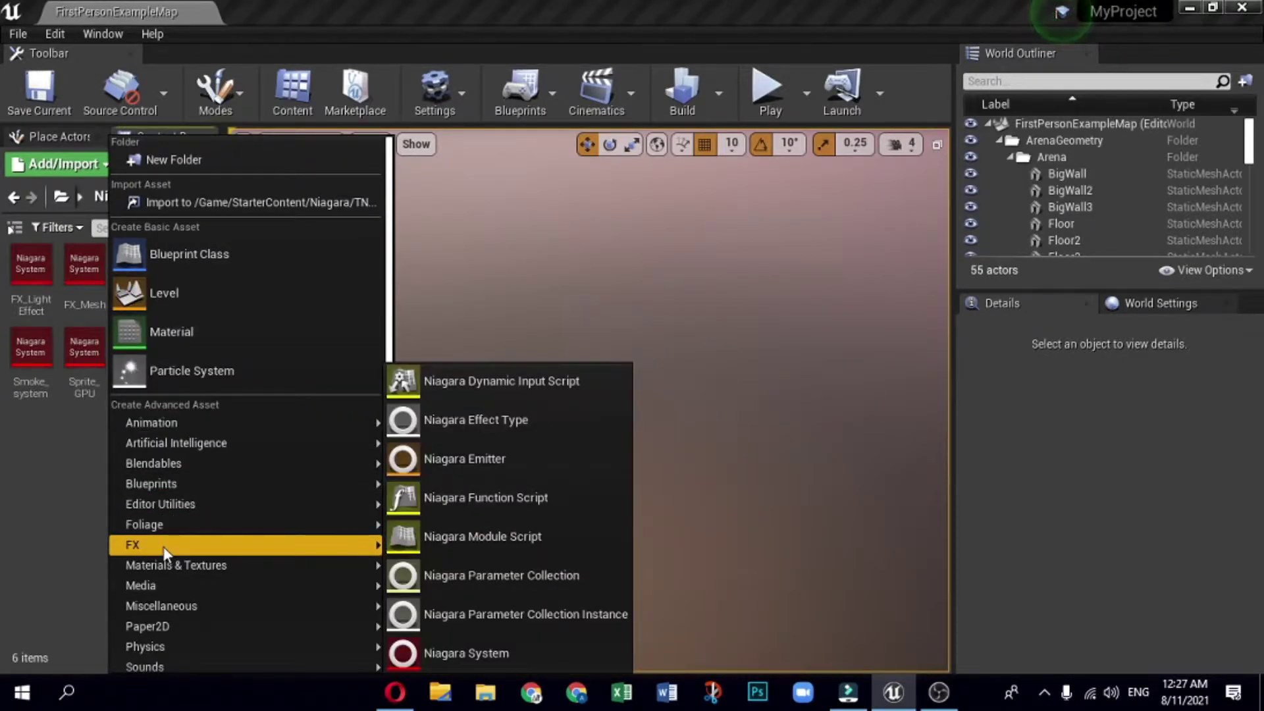
{"action": "left_click", "coordinate": [475, 649]}
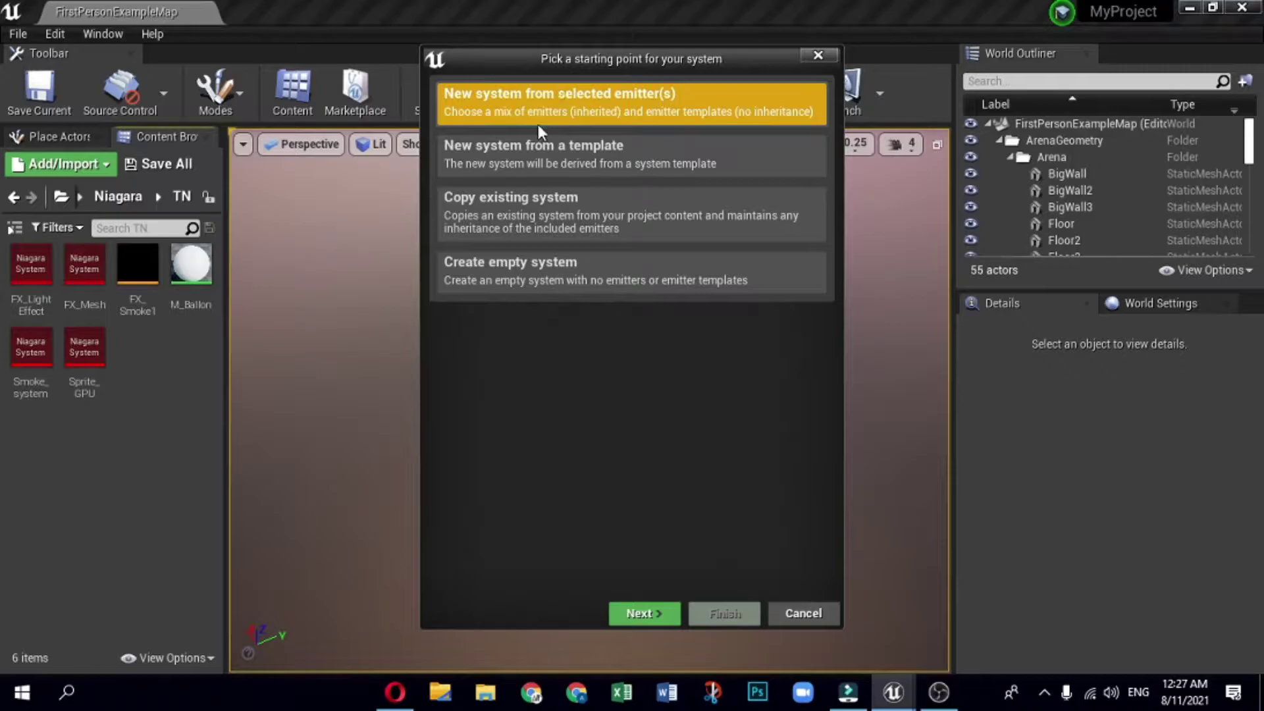
{"action": "left_click", "coordinate": [540, 103]}
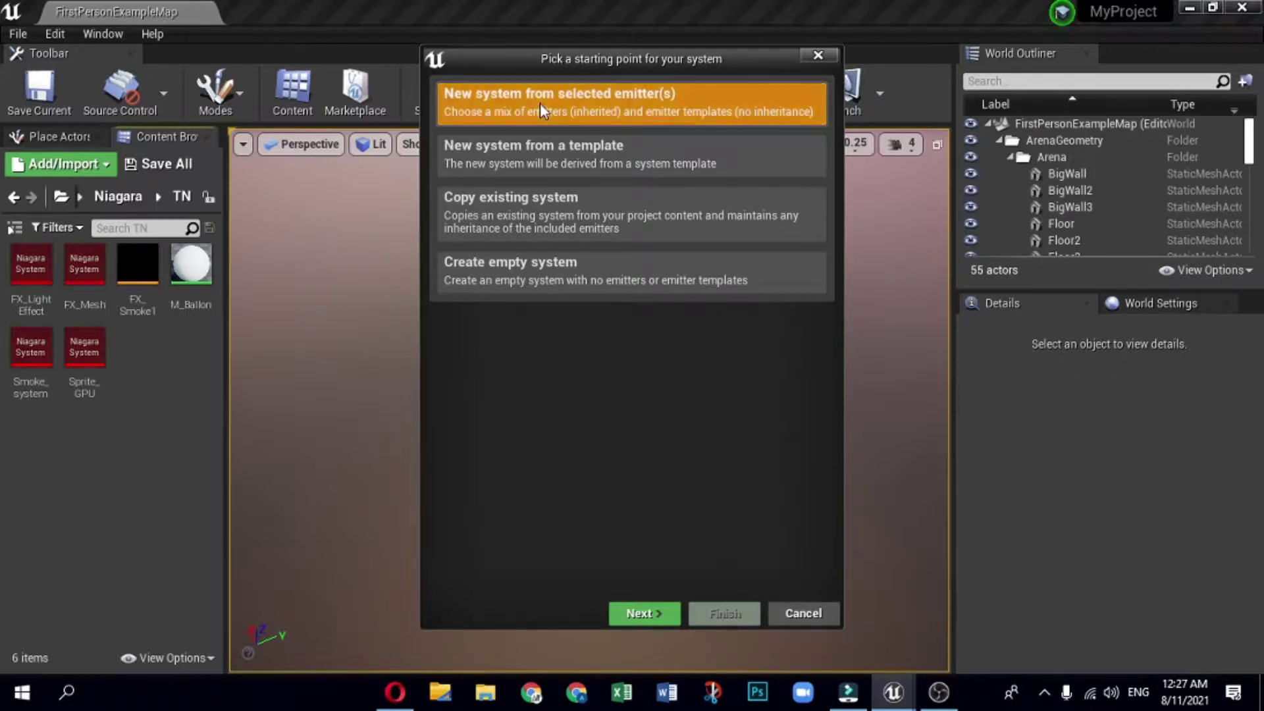
{"action": "left_click", "coordinate": [631, 606]}
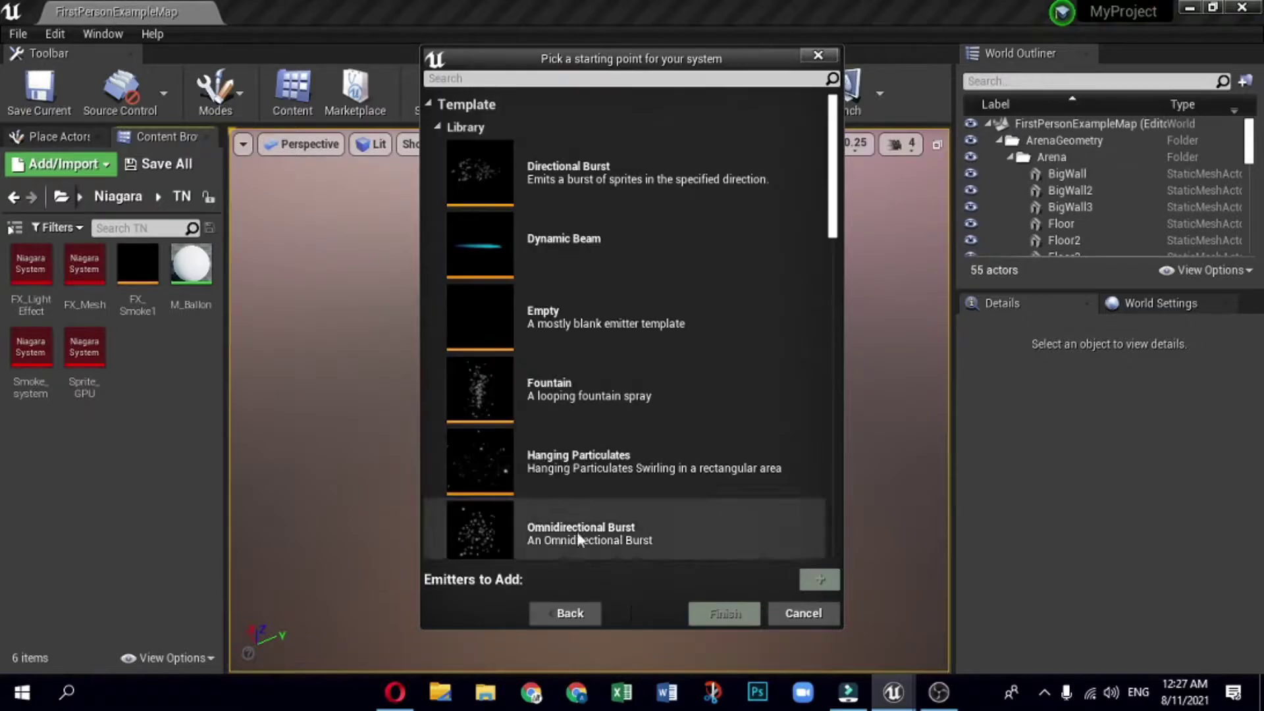
{"action": "left_click", "coordinate": [606, 385]}
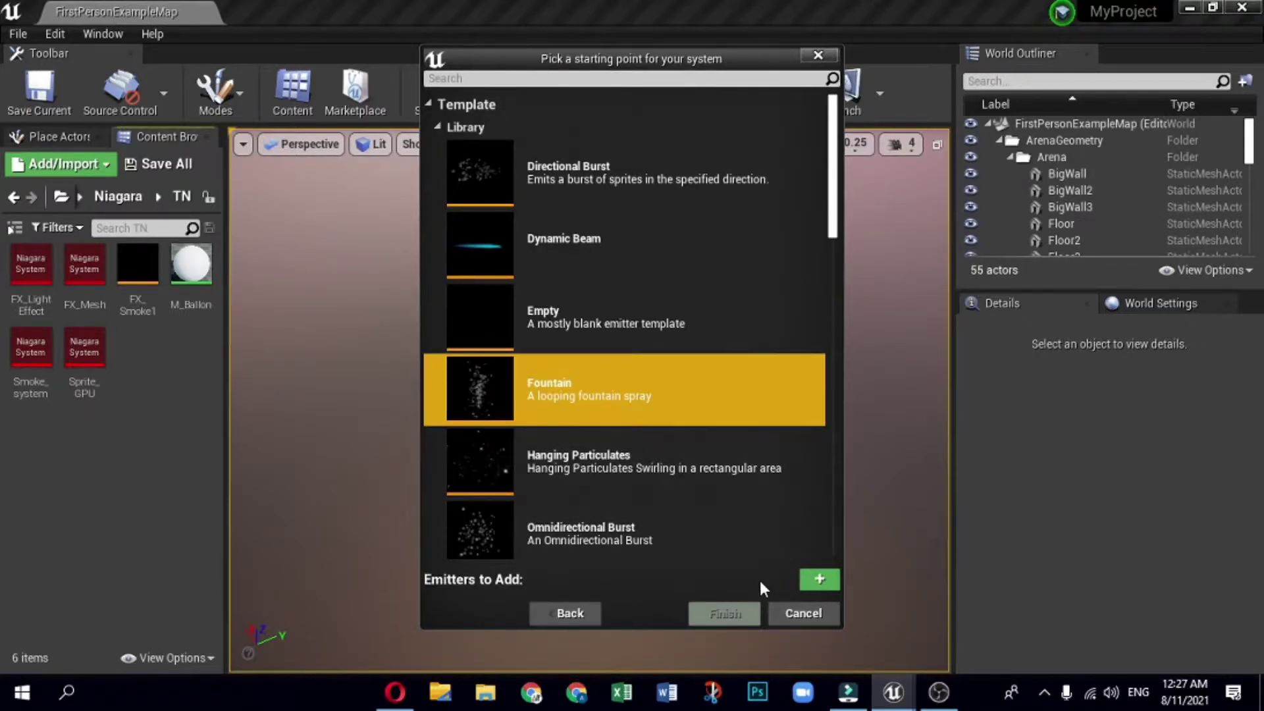
{"action": "left_click", "coordinate": [818, 579]}
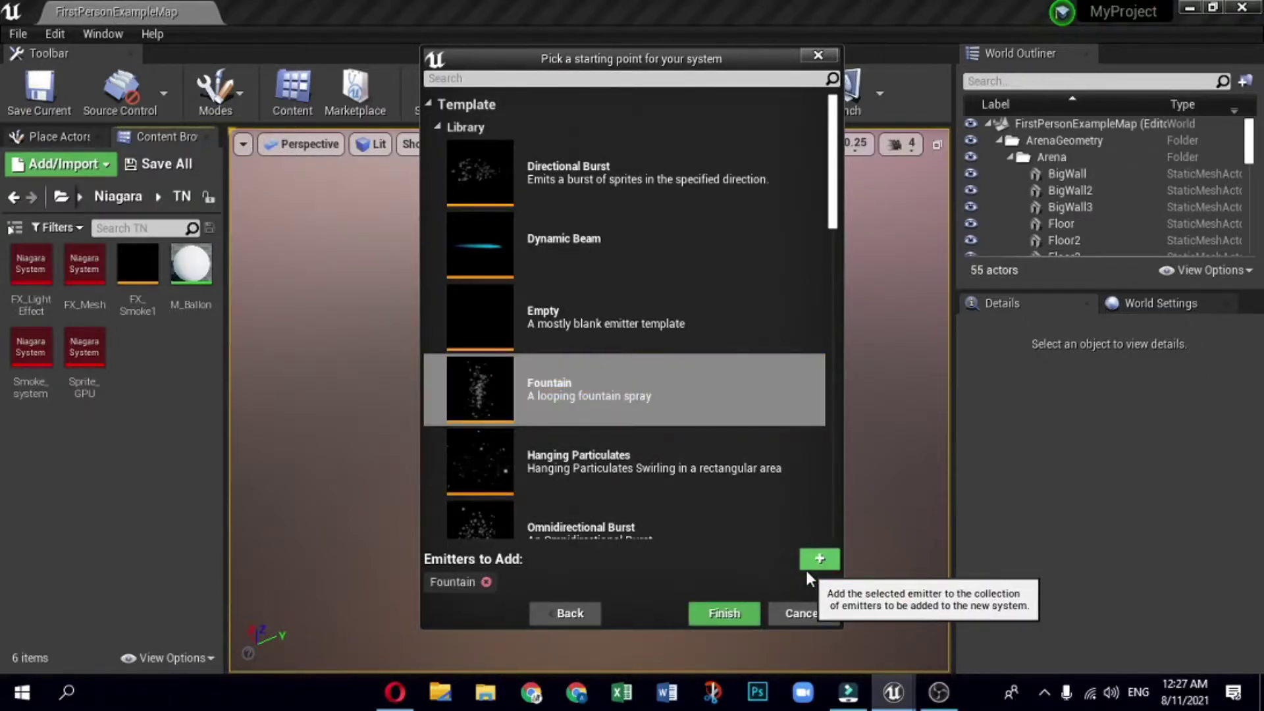
Step: Name the new system FX_LightEffect, open it, and start renaming its Fountain emitter
{"action": "left_click", "coordinate": [723, 613]}
{"action": "type", "text": "tEffect"}
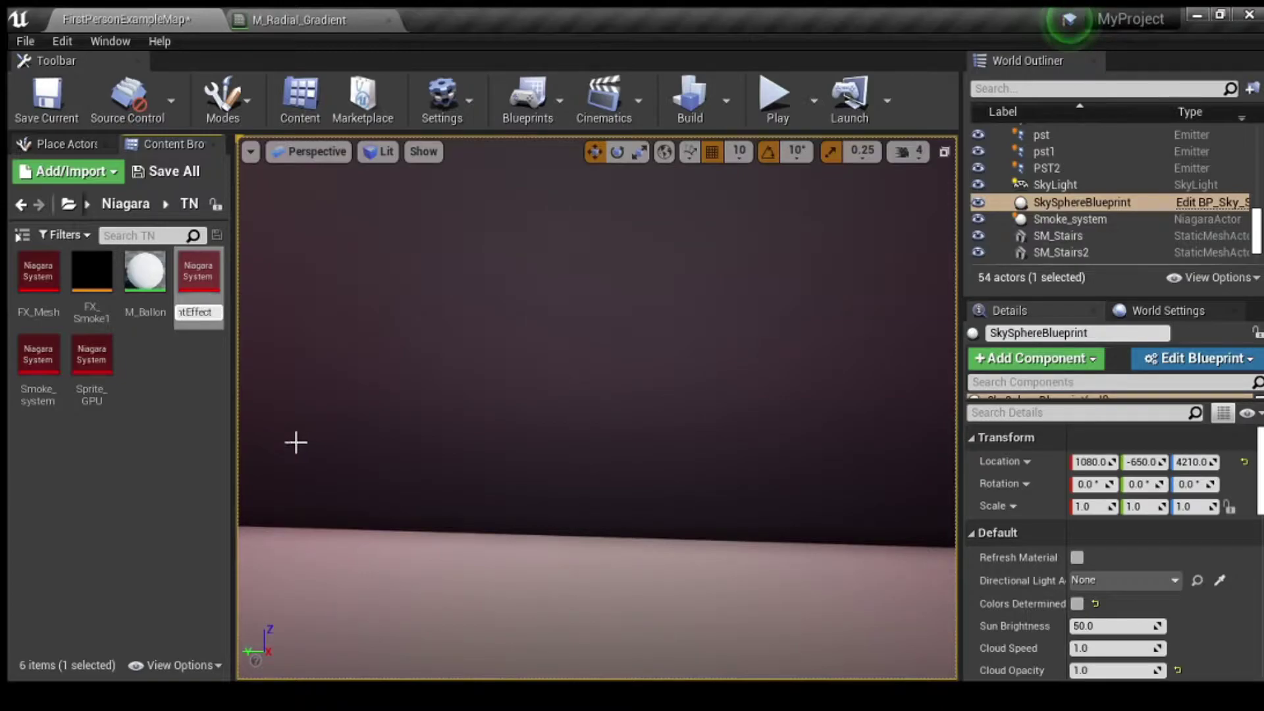
{"action": "key", "text": "Return"}
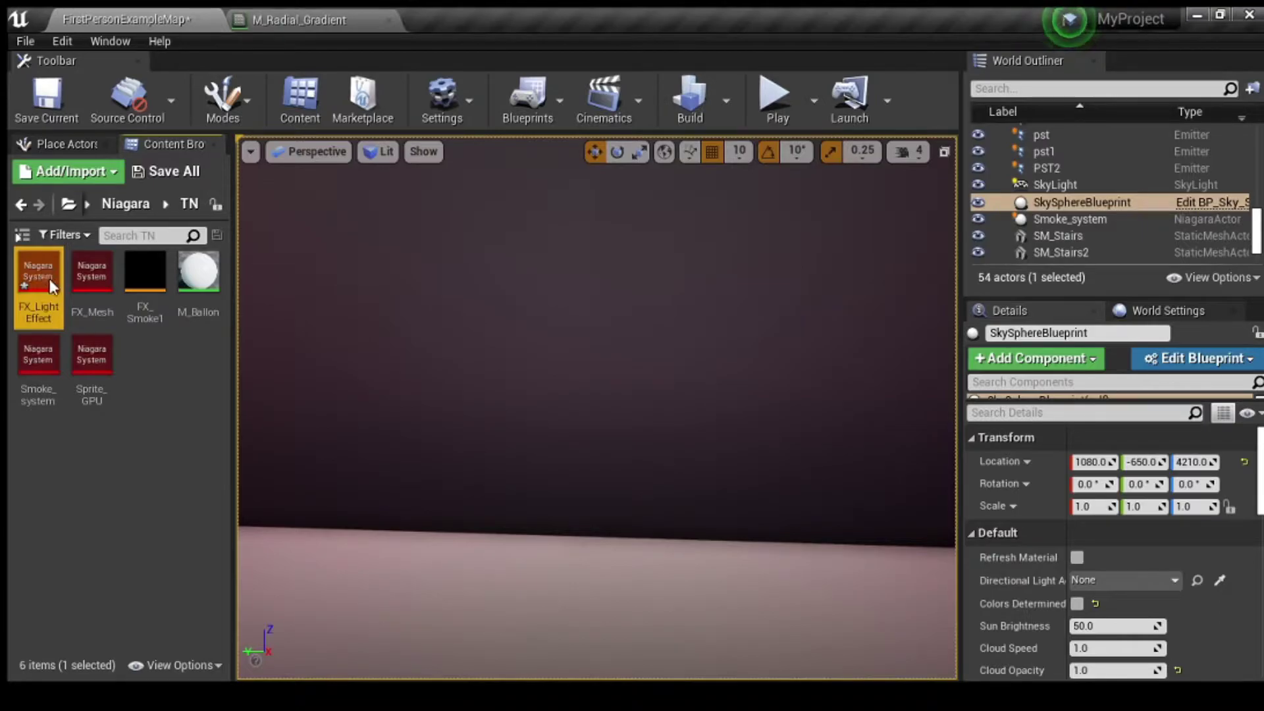
{"action": "double_click", "coordinate": [40, 274]}
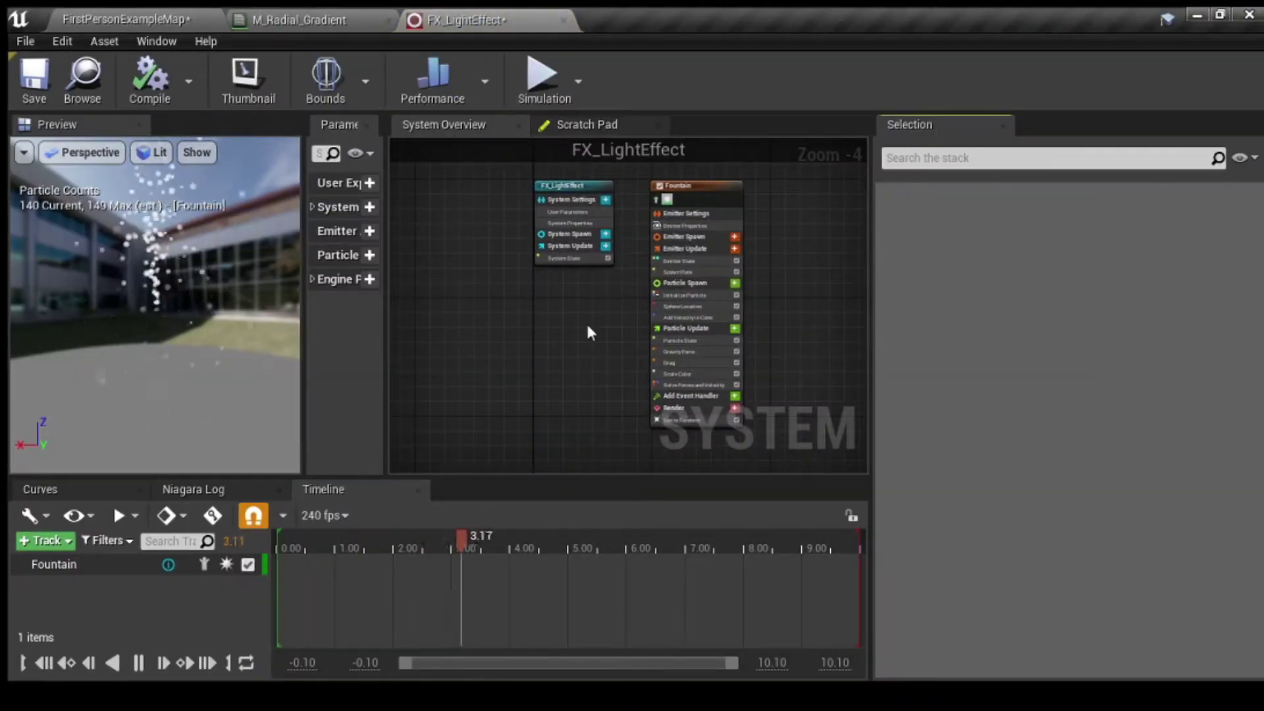
{"action": "scroll", "coordinate": [585, 321], "scroll_direction": "up", "scroll_amount": 1}
{"action": "scroll", "coordinate": [651, 280], "scroll_direction": "up", "scroll_amount": 1}
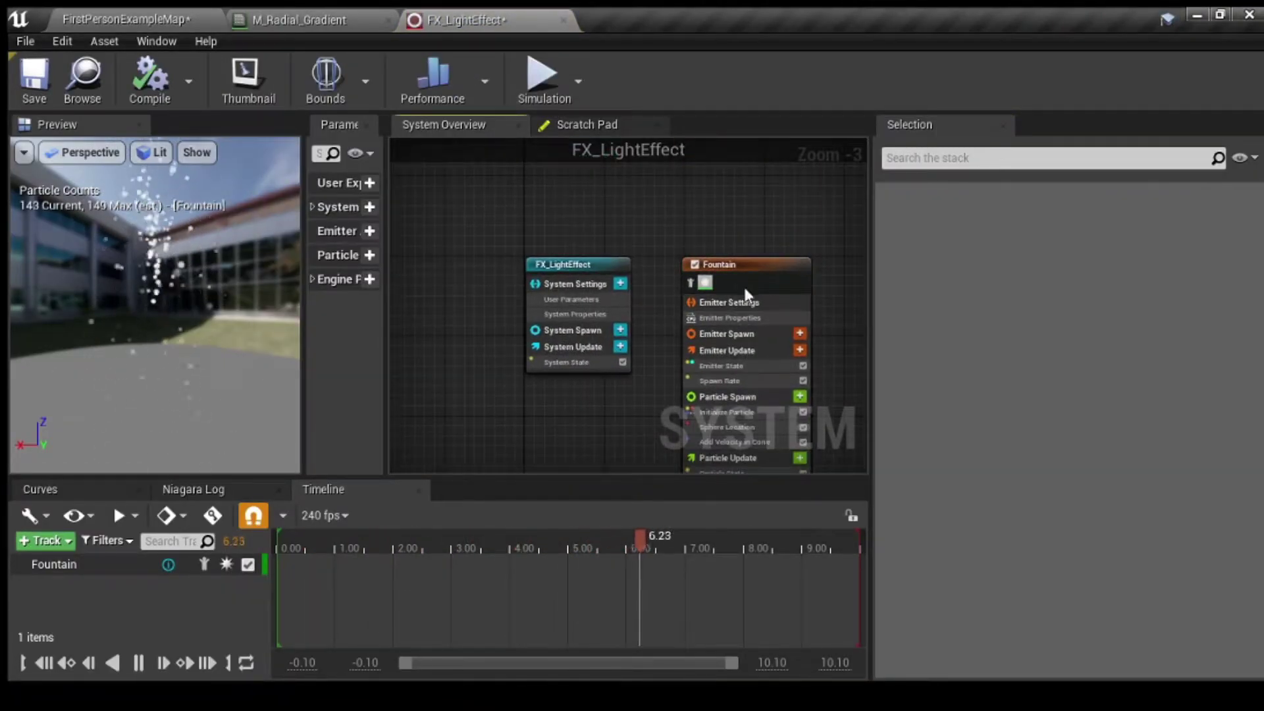
{"action": "left_click", "coordinate": [735, 264]}
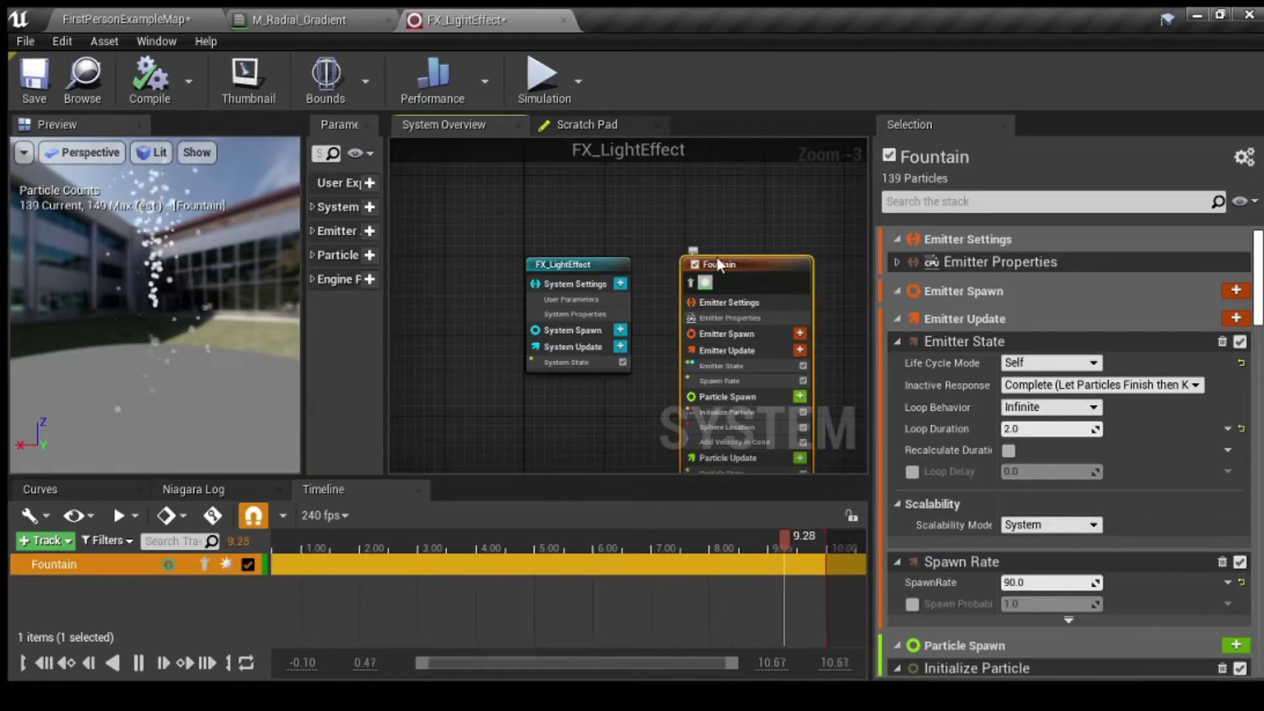
{"action": "double_click", "coordinate": [720, 265]}
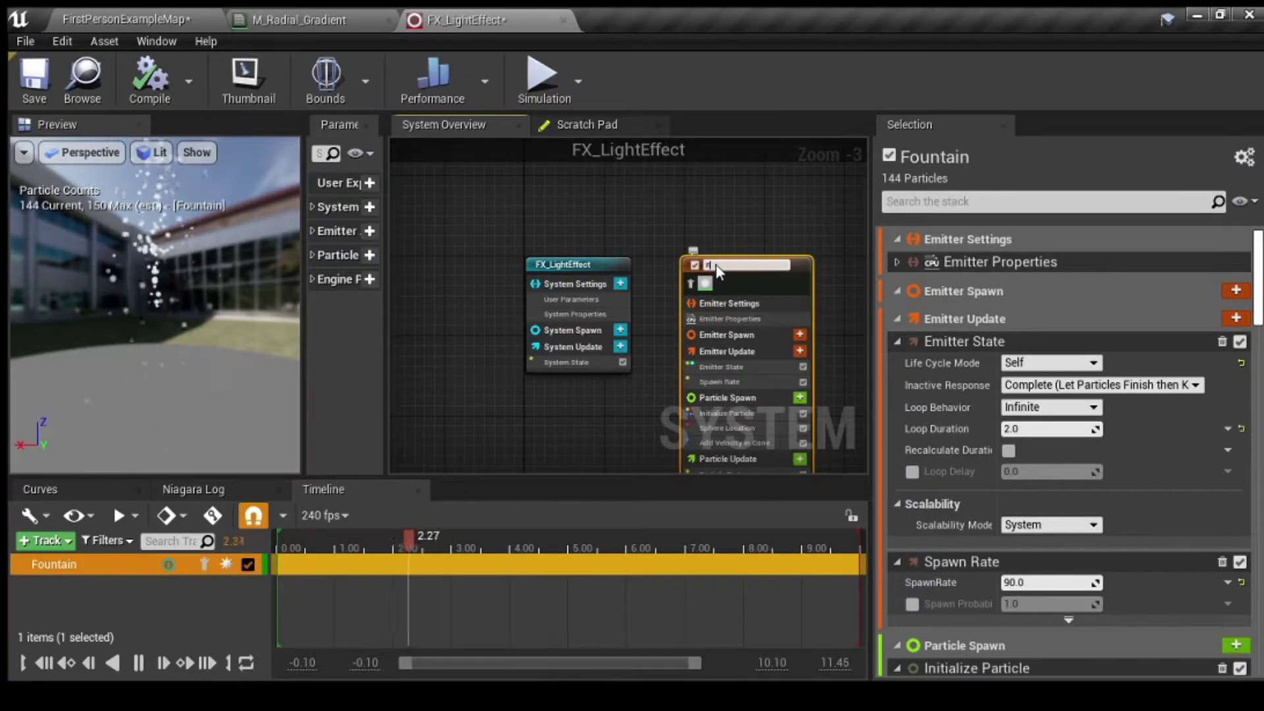
{"action": "type", "text": "X_"}
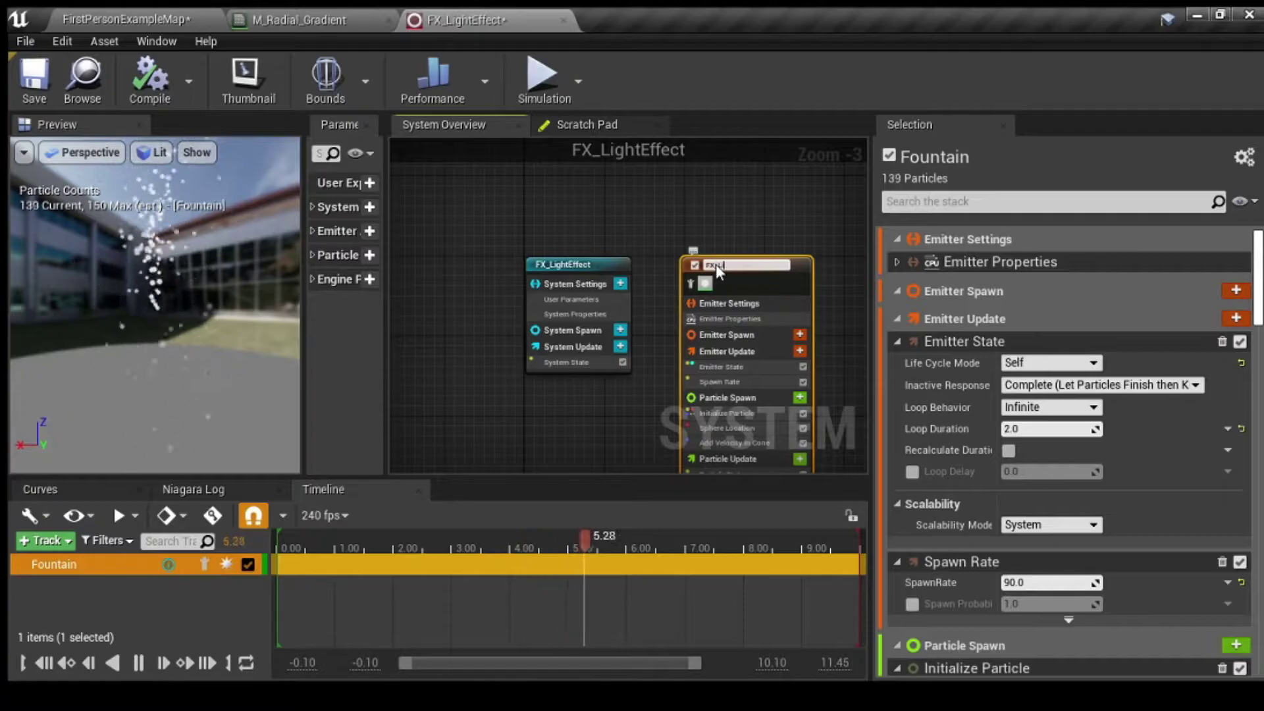
{"action": "type", "text": "ight"}
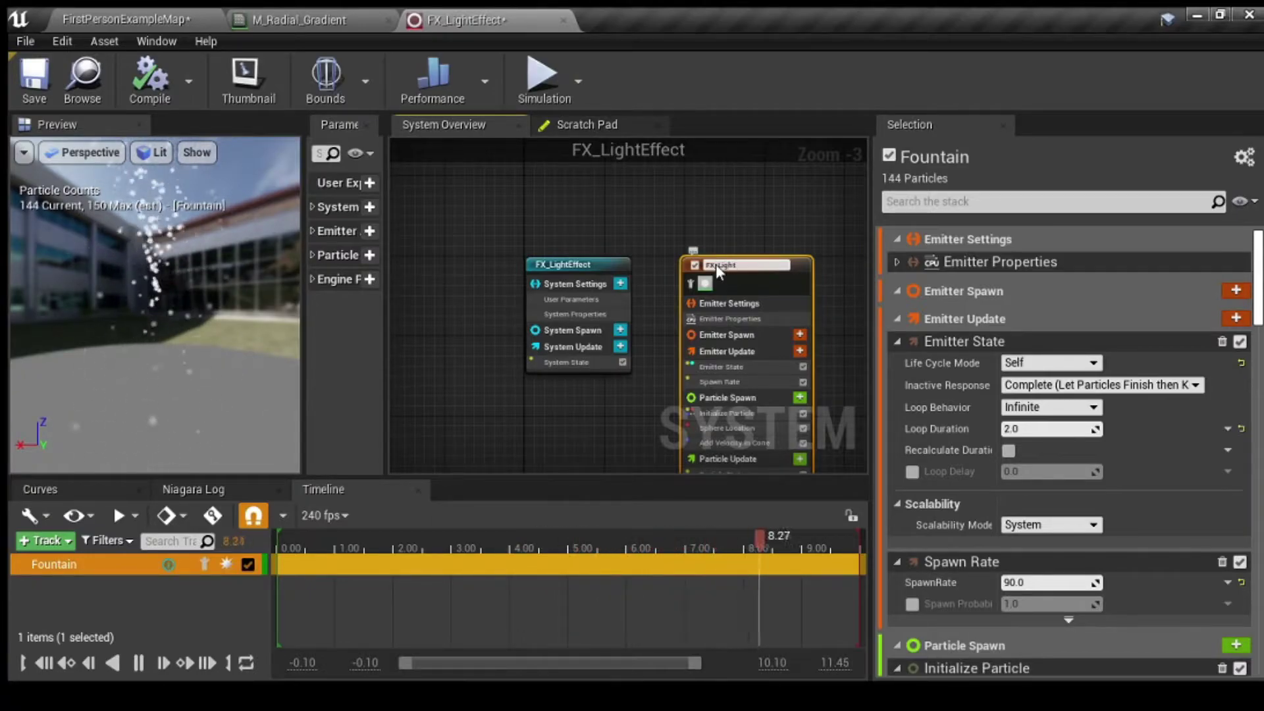
{"action": "type", "text": "Particle"}
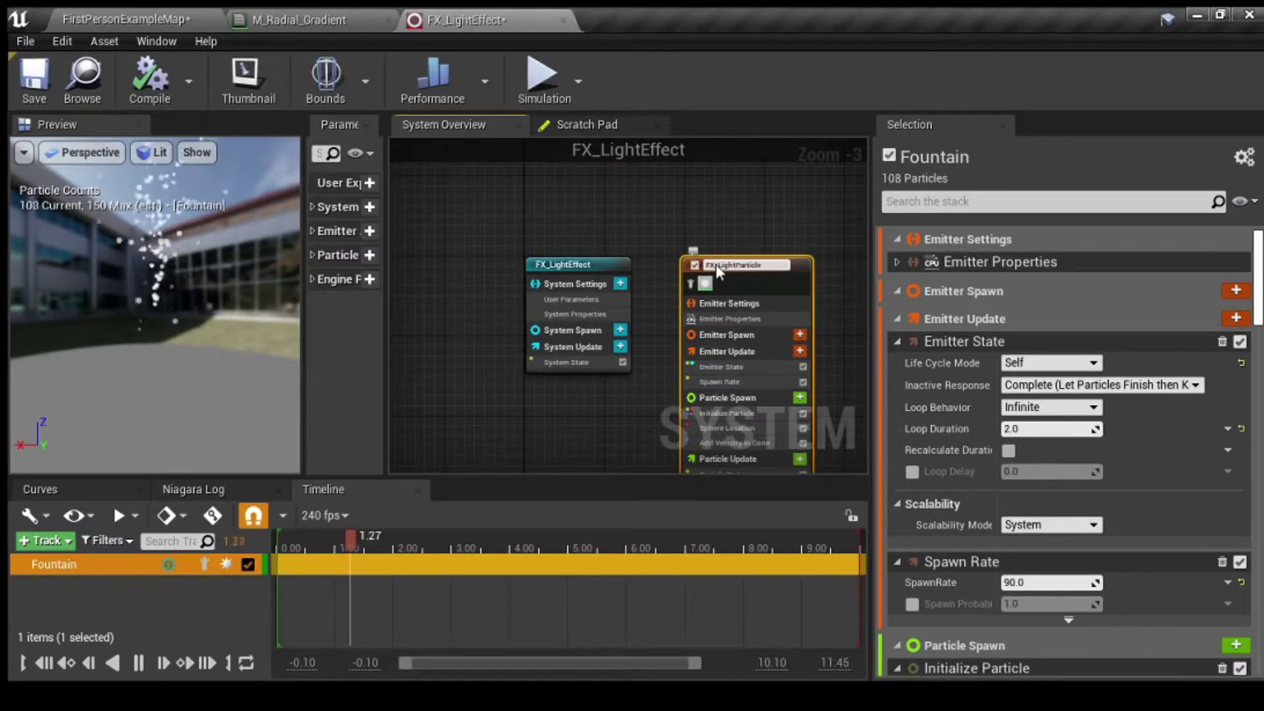
Step: Commit the emitter name FX_LightParticle, then drag FX_LightEffect into the level centre
{"action": "left_click", "coordinate": [536, 381]}
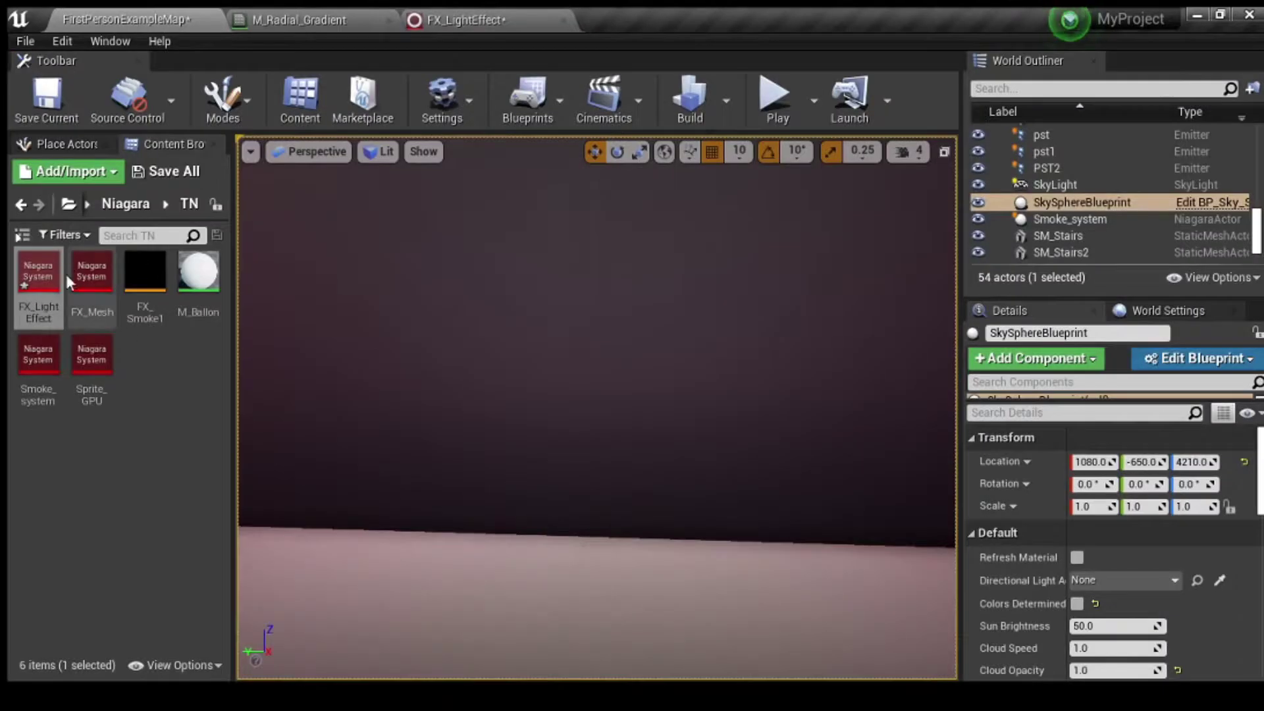
{"action": "left_click_drag", "start_coordinate": [38, 277], "coordinate": [682, 435]}
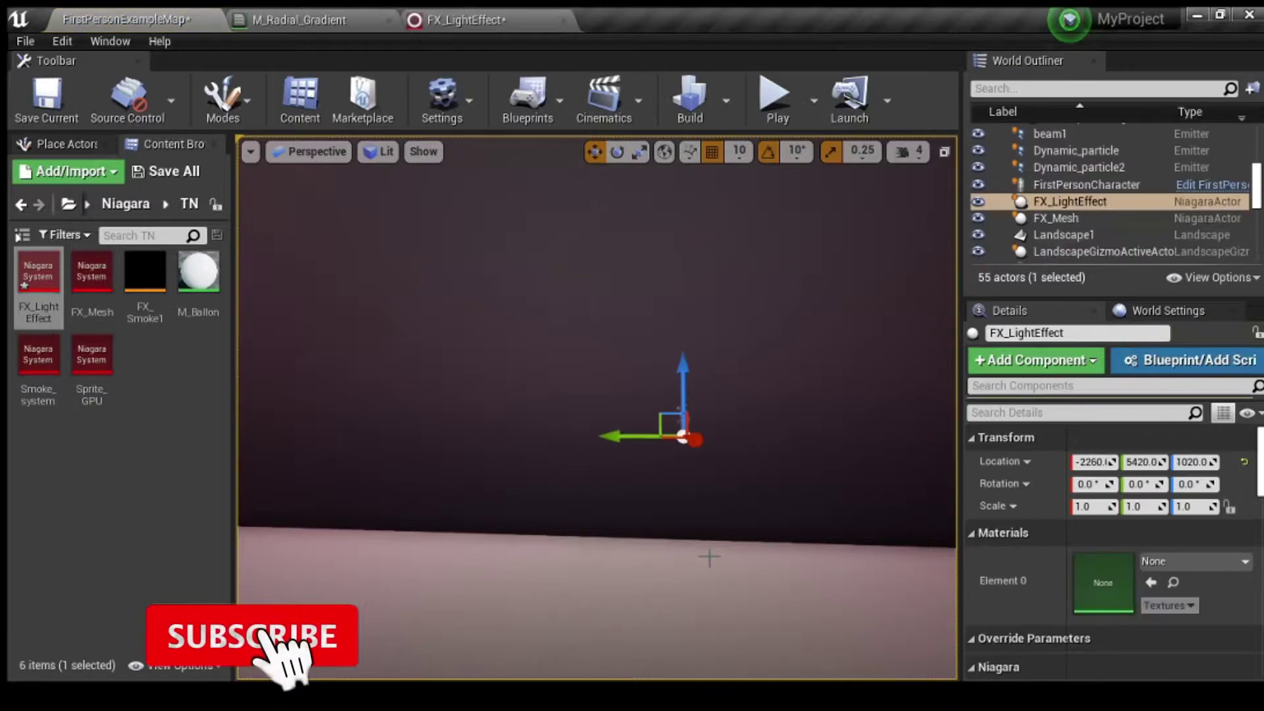
{"action": "mouse_move", "coordinate": [708, 558]}
{"action": "right_mouse_down"}
{"action": "mouse_move", "coordinate": [732, 494]}
{"action": "mouse_move", "coordinate": [672, 534]}
{"action": "right_mouse_up"}
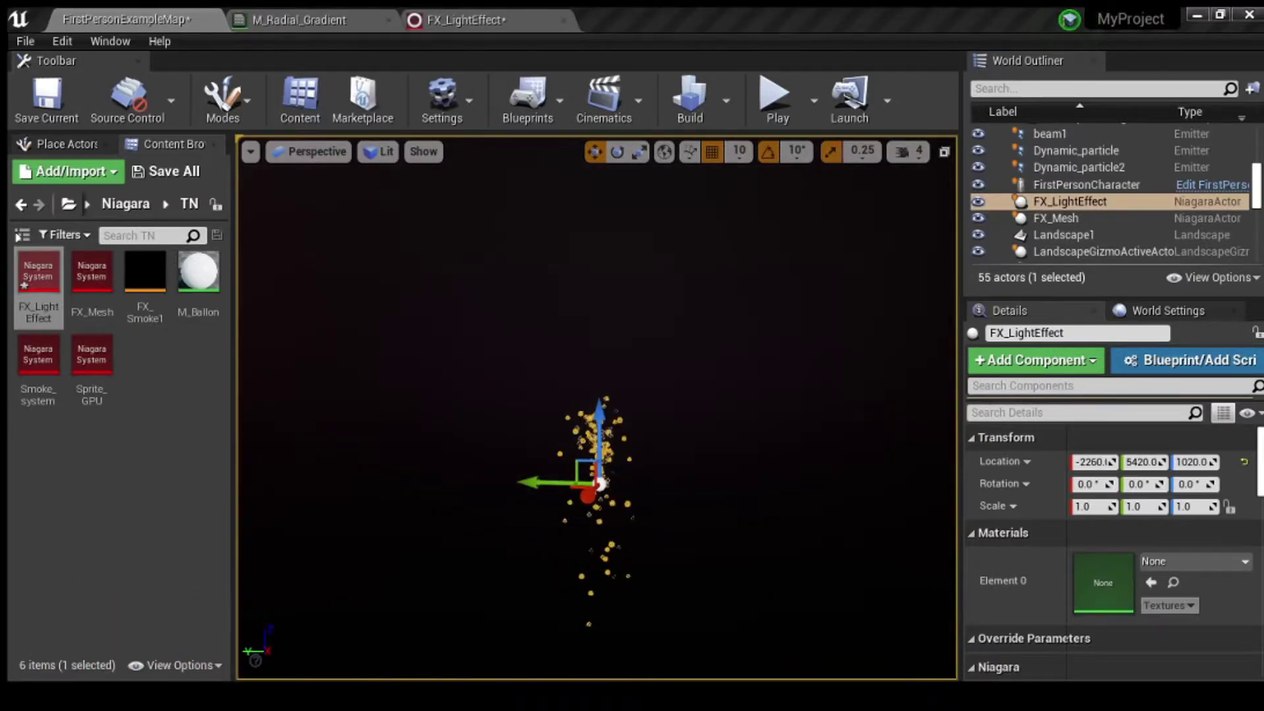
Step: In FX_LightParticle's Emitter Update, set Life Cycle Mode to System and Spawn Rate to 500
{"action": "left_click", "coordinate": [464, 21]}
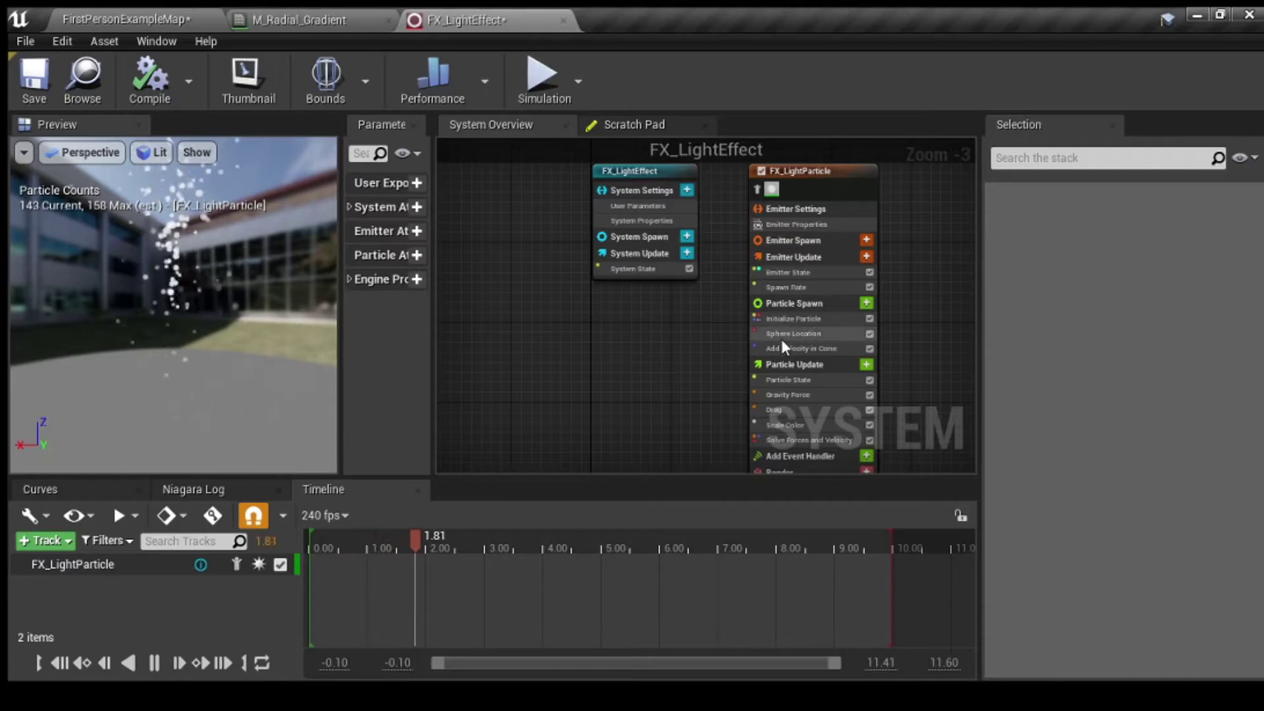
{"action": "scroll", "coordinate": [781, 339], "scroll_direction": "up", "scroll_amount": 3}
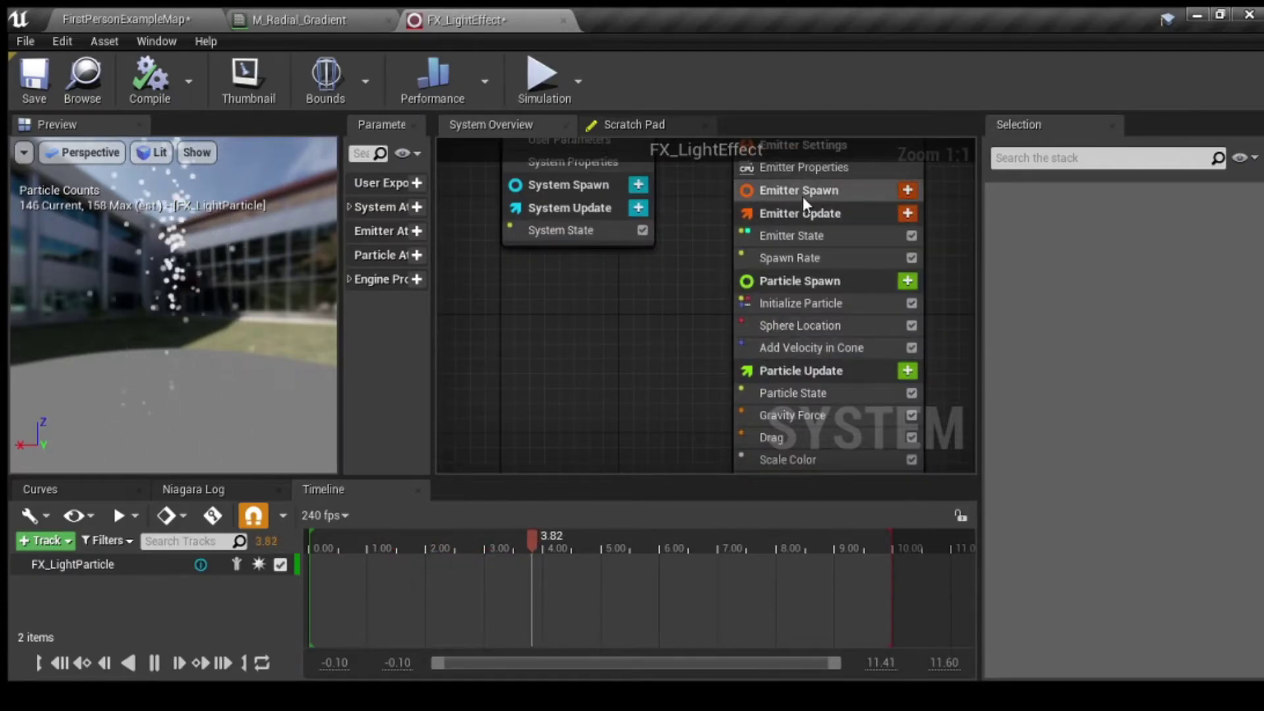
{"action": "left_click", "coordinate": [799, 213]}
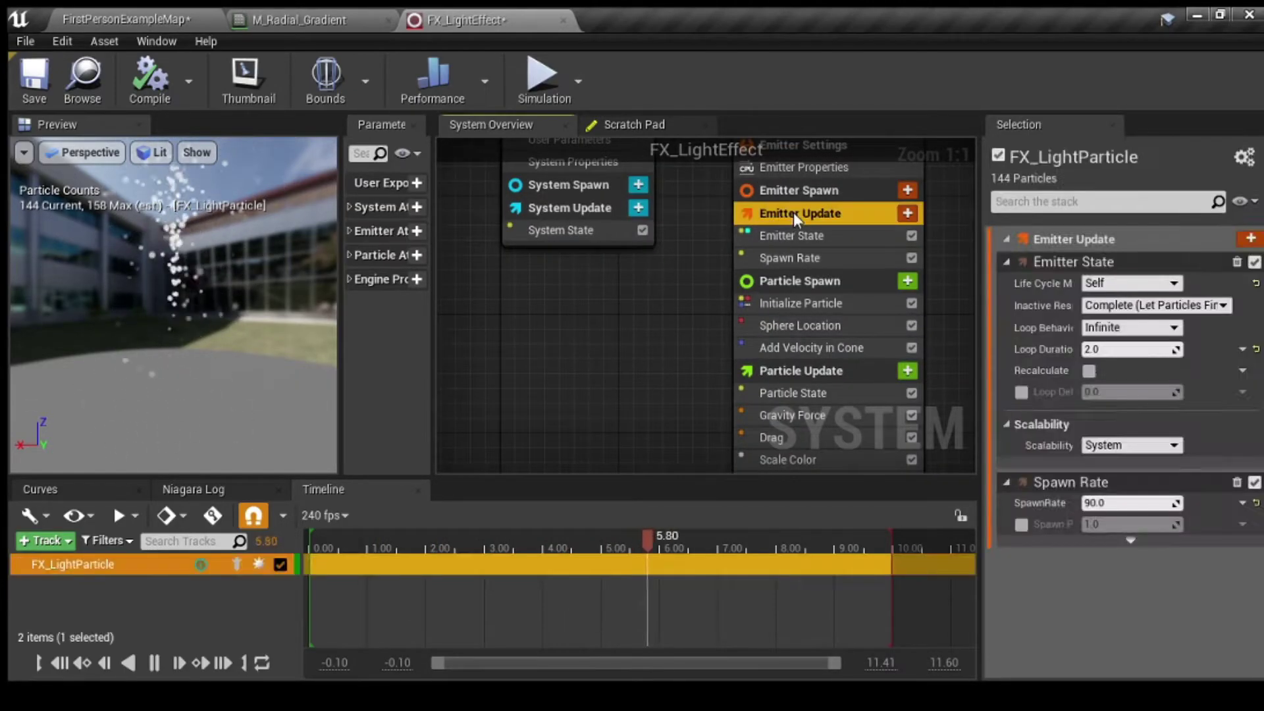
{"action": "left_click", "coordinate": [1131, 282]}
{"action": "left_click", "coordinate": [1127, 306]}
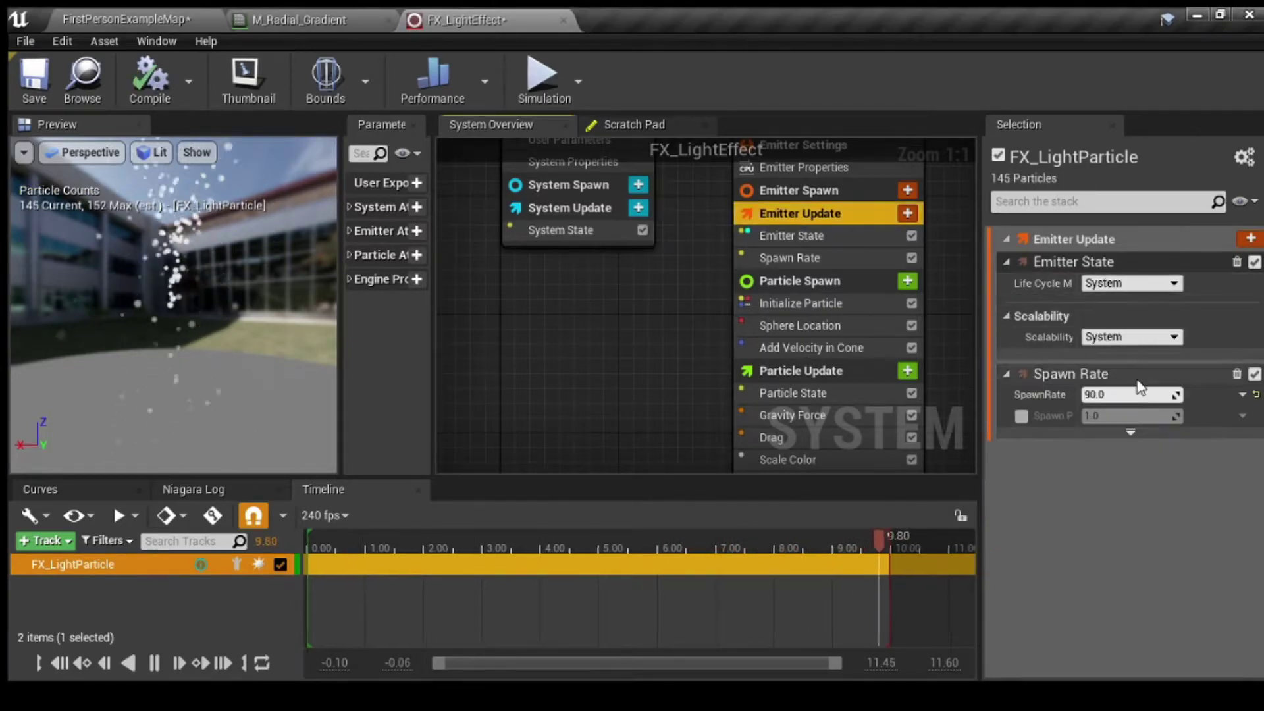
{"action": "left_click", "coordinate": [1127, 395]}
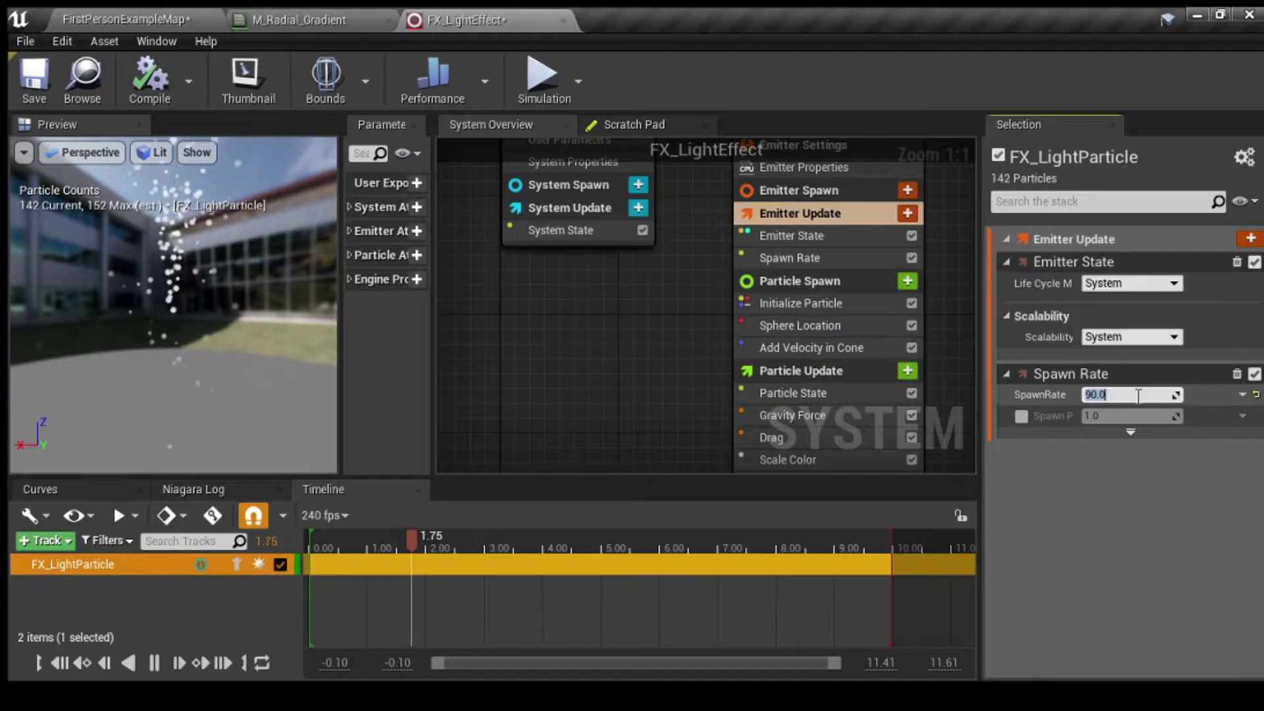
{"action": "type", "text": "50"}
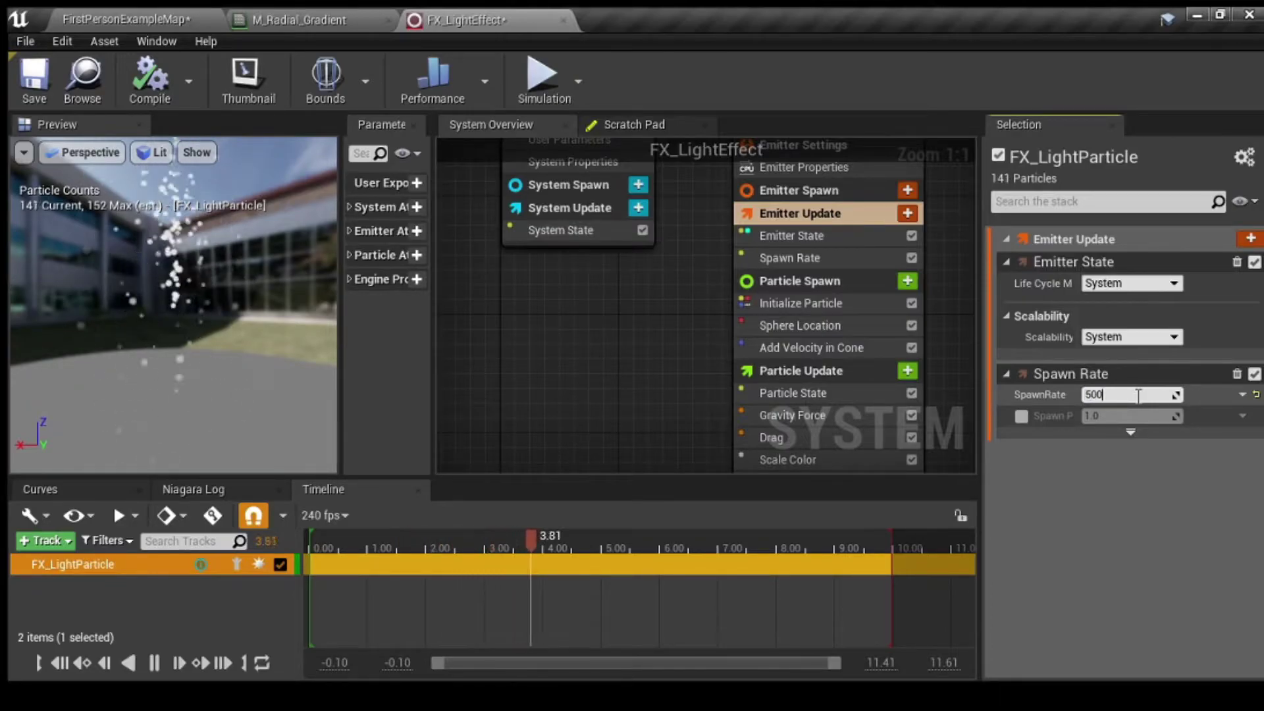
{"action": "type", "text": "0"}
{"action": "key", "text": "Return"}
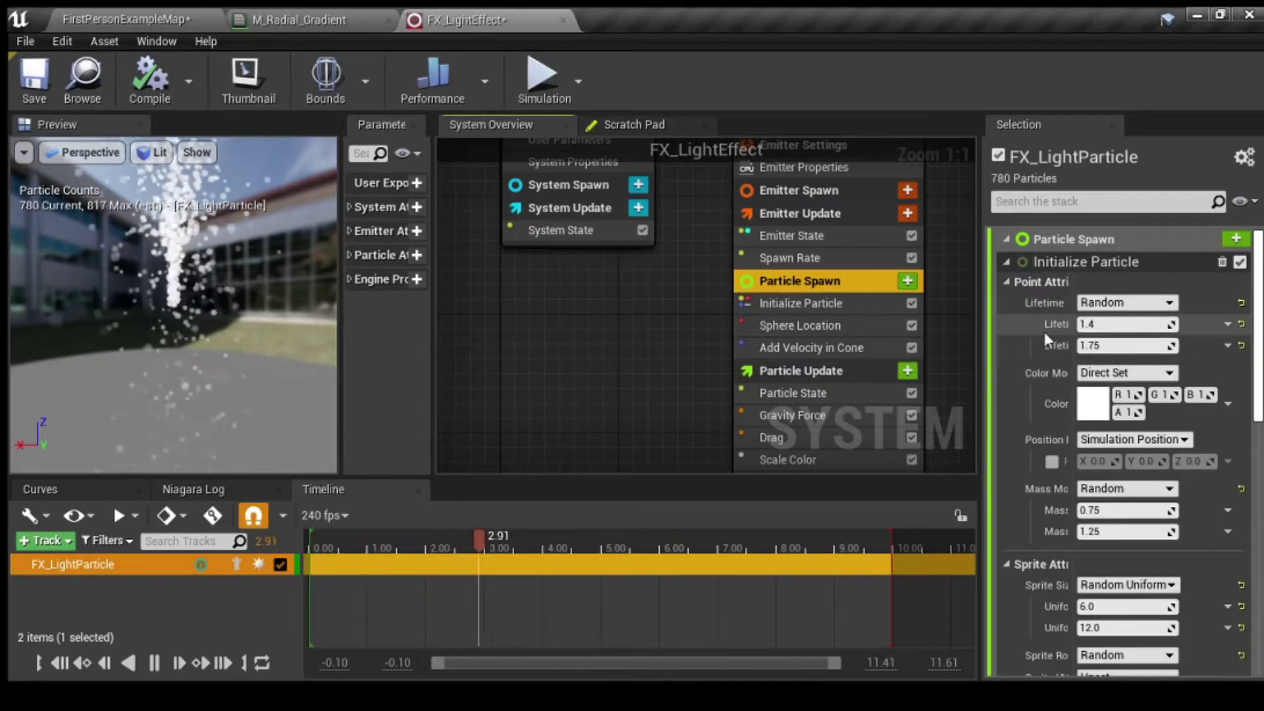
Step: Set Initialize Particle Lifetime Min to 1.75 and Lifetime Max to 2.5
{"action": "left_click_drag", "start_coordinate": [1075, 345], "coordinate": [1123, 336]}
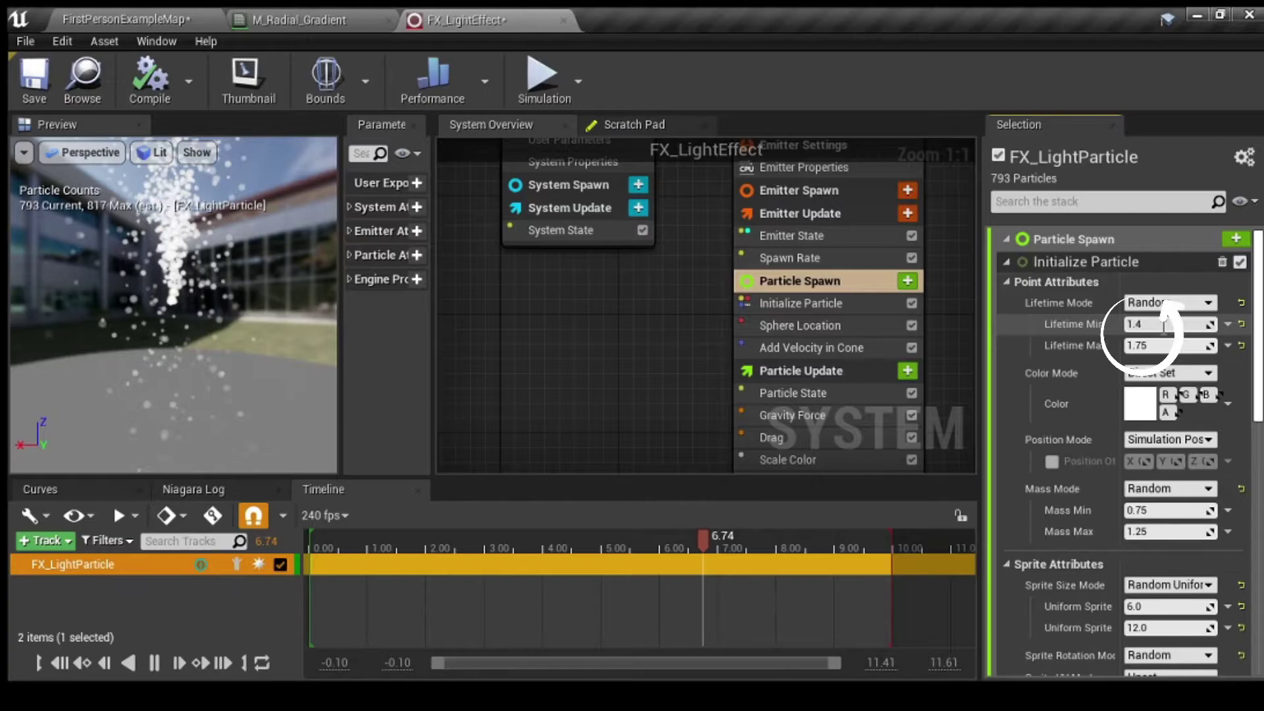
{"action": "key", "text": "BackSpace"}
{"action": "key", "text": "BackSpace"}
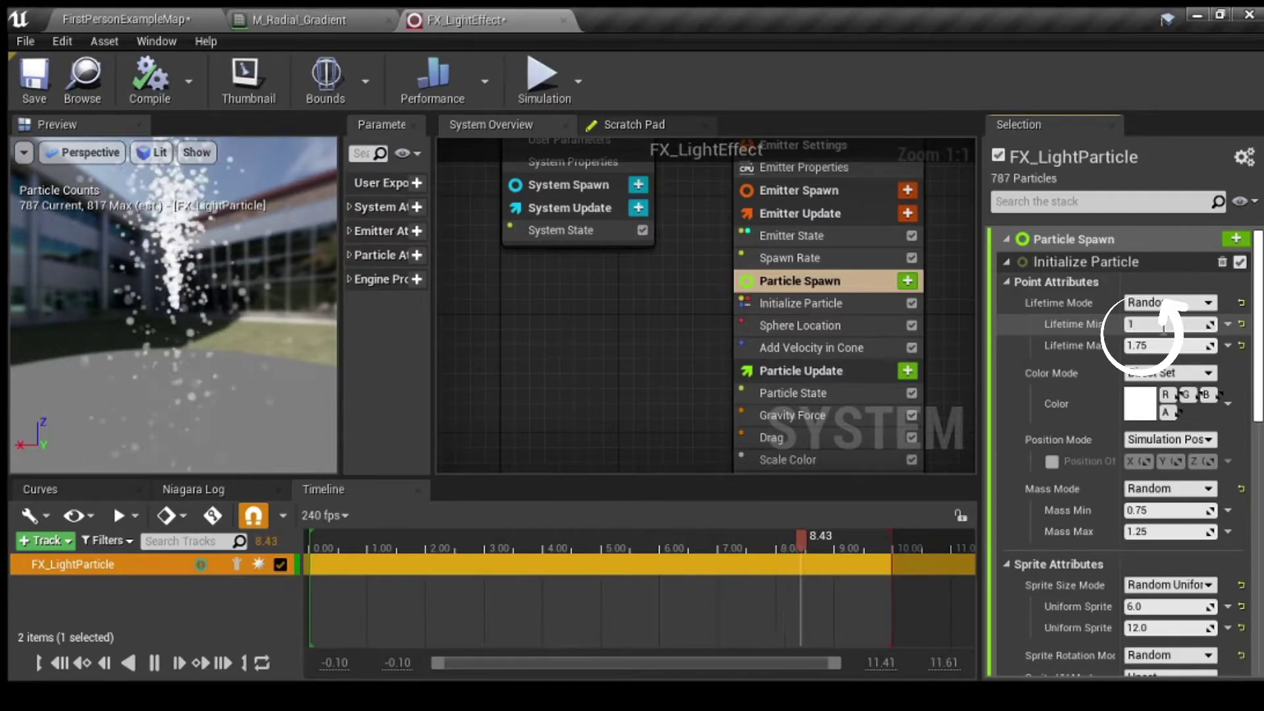
{"action": "type", "text": ".75"}
{"action": "key", "text": "Return"}
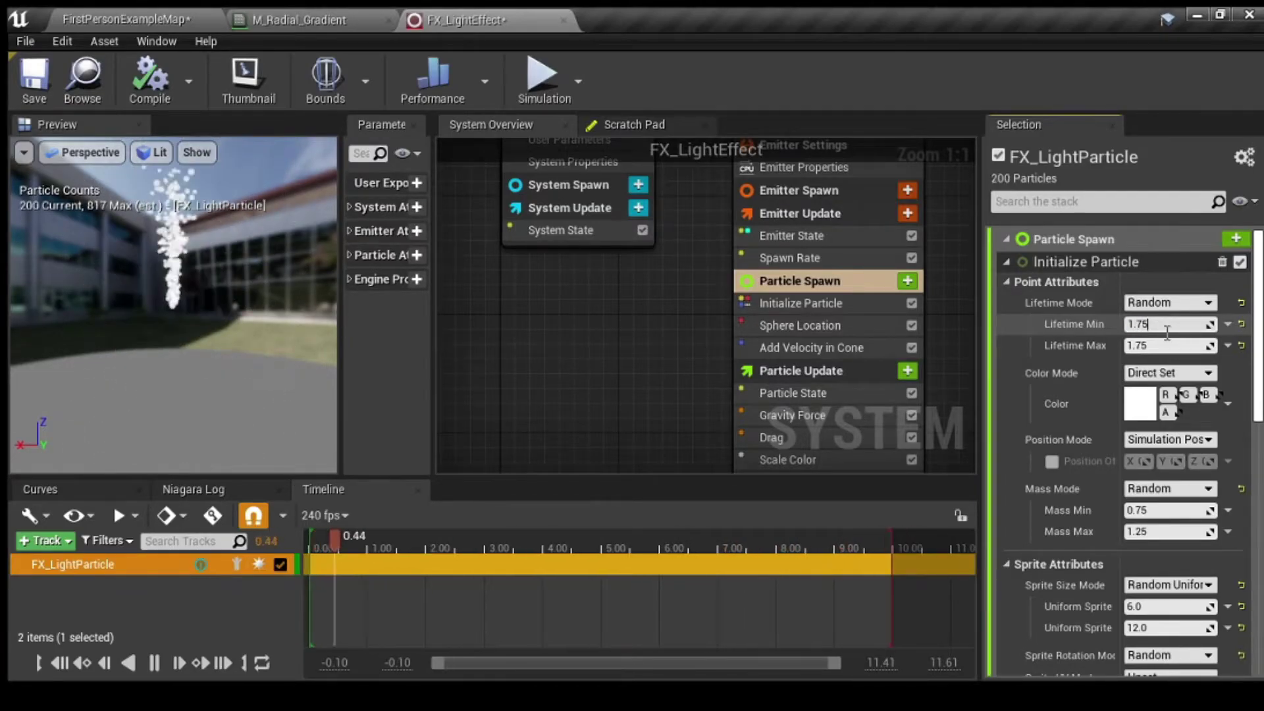
{"action": "left_click", "coordinate": [1170, 345]}
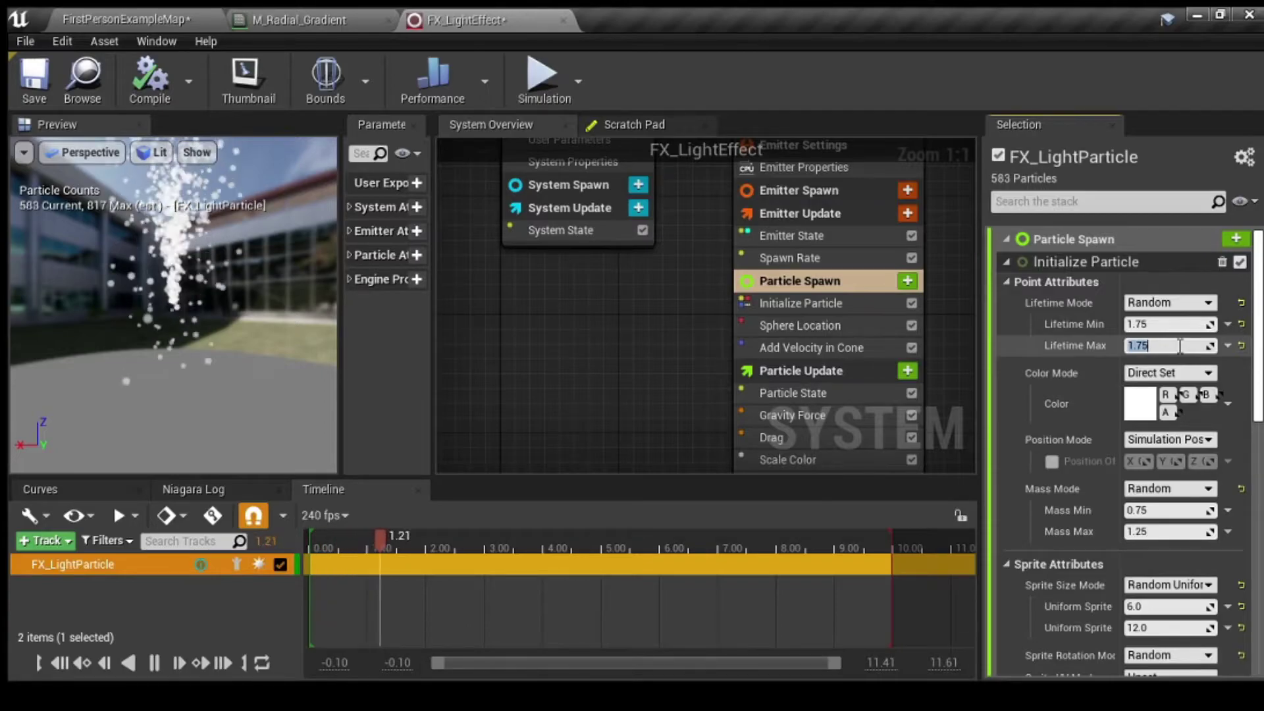
{"action": "type", "text": "2.5"}
{"action": "key", "text": "Return"}
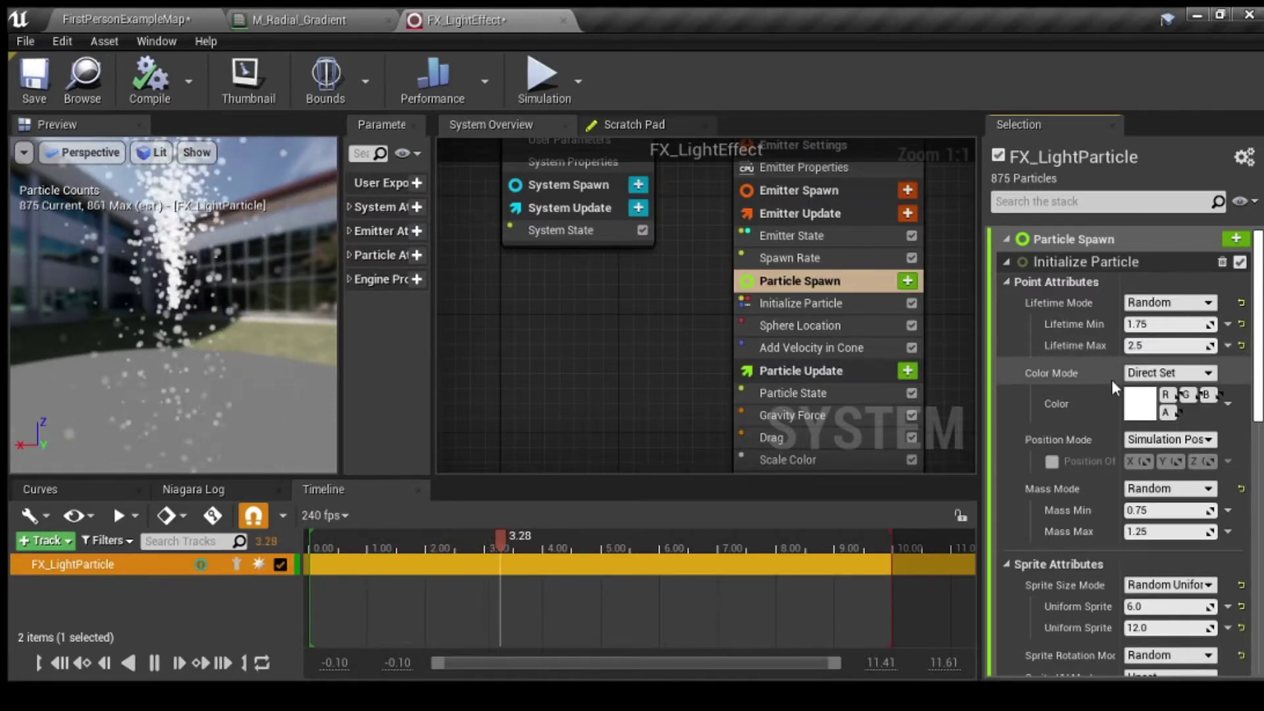
{"action": "left_click", "coordinate": [1111, 379]}
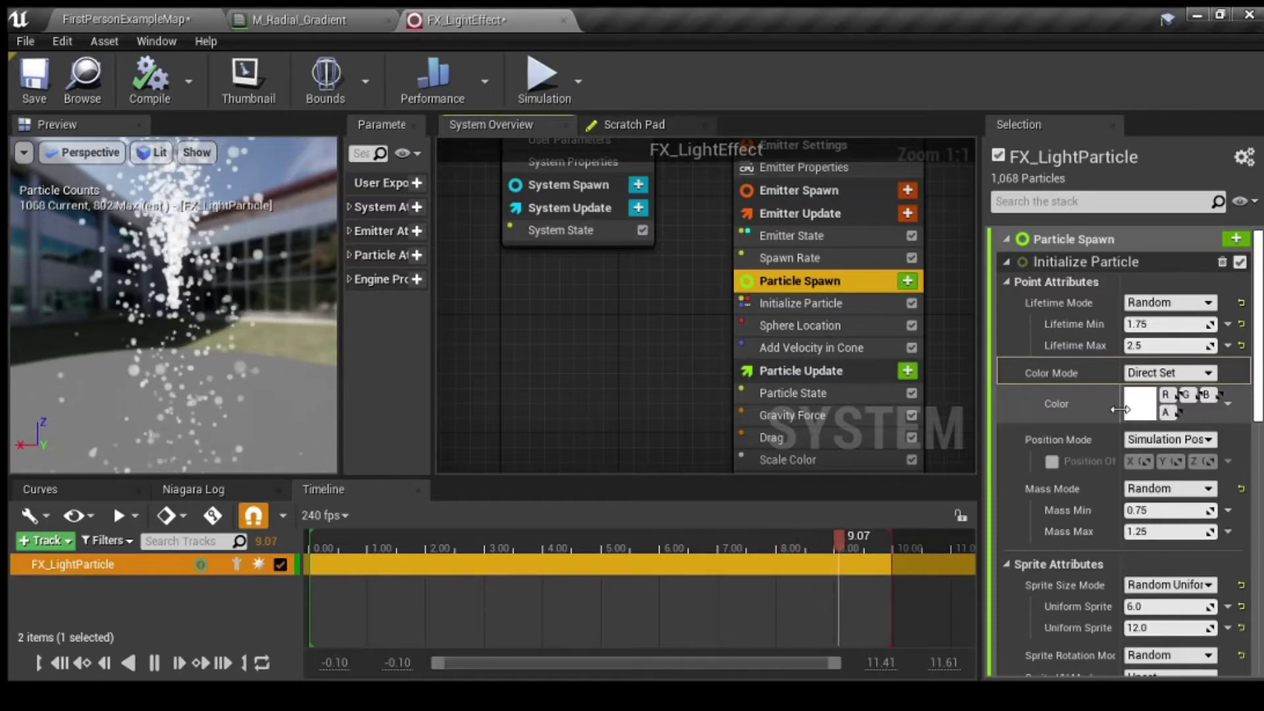
Step: Set the Initialize Particle colour to R 0.1, G 50.0, B 0.1
{"action": "left_click_drag", "start_coordinate": [1126, 415], "coordinate": [1079, 422]}
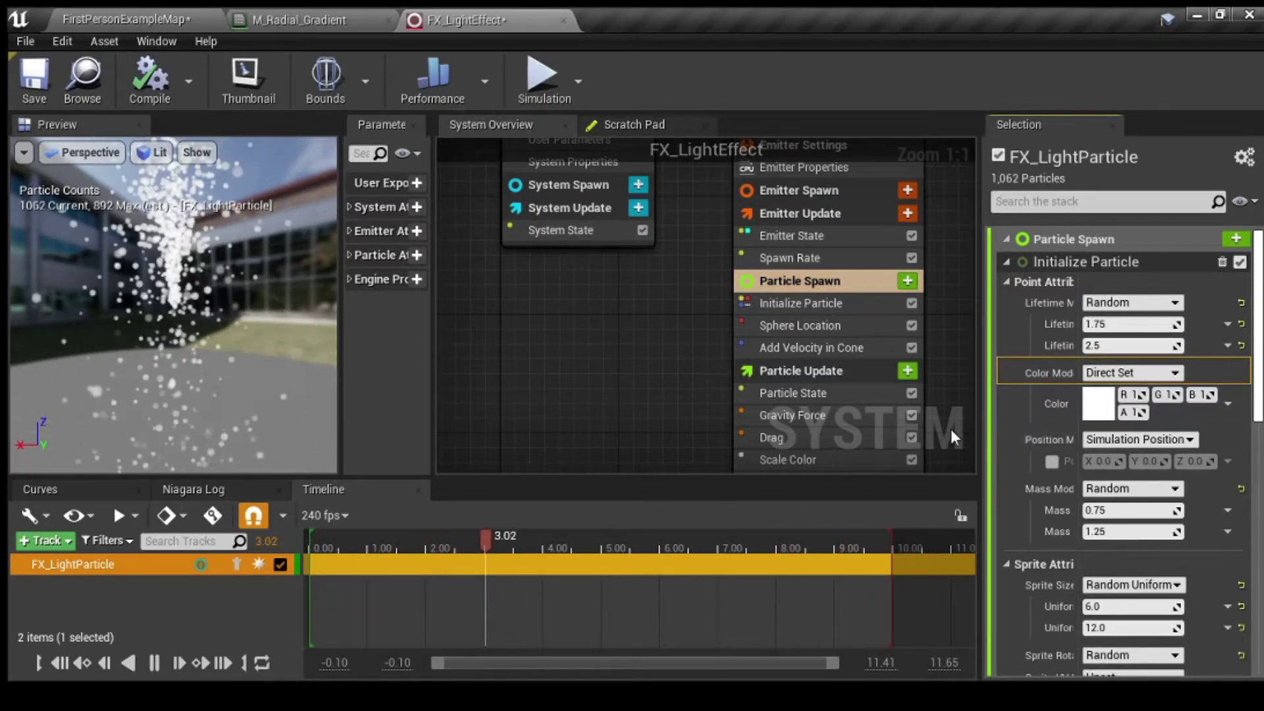
{"action": "mouse_move", "coordinate": [980, 426]}
{"action": "left_mouse_down"}
{"action": "mouse_move", "coordinate": [889, 437]}
{"action": "mouse_move", "coordinate": [878, 451]}
{"action": "left_mouse_up"}
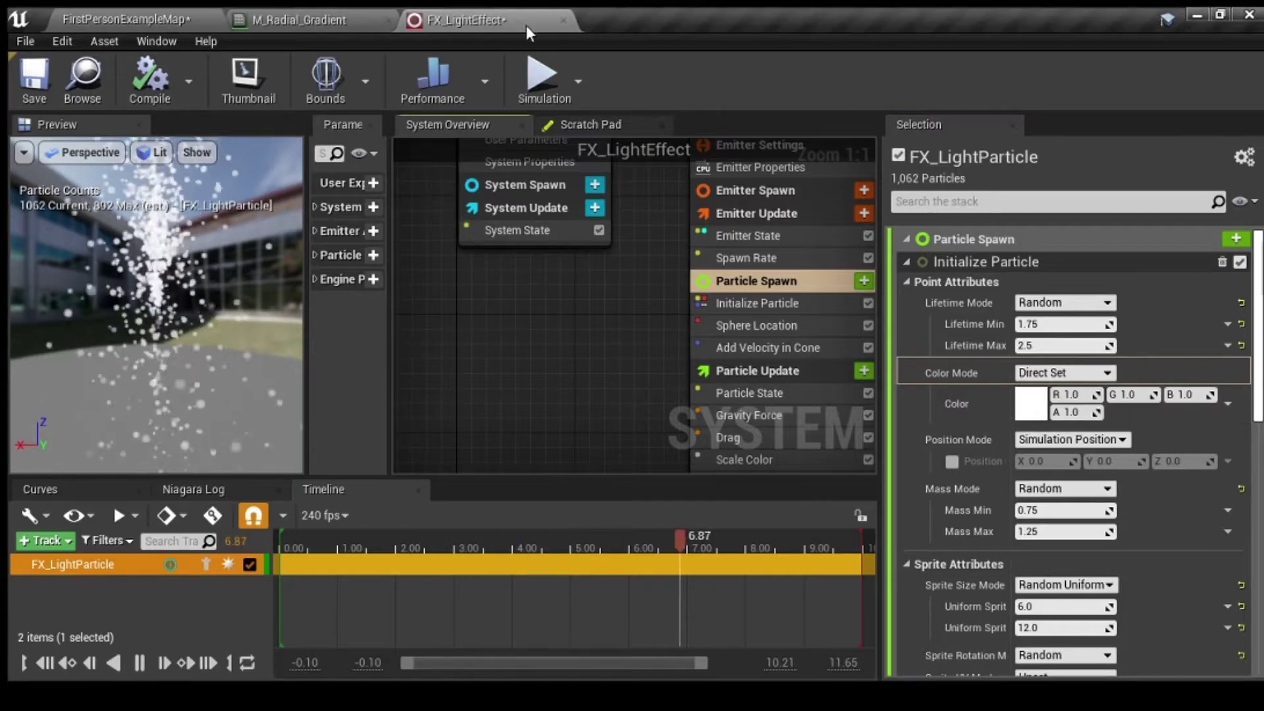
{"action": "left_click", "coordinate": [1073, 394]}
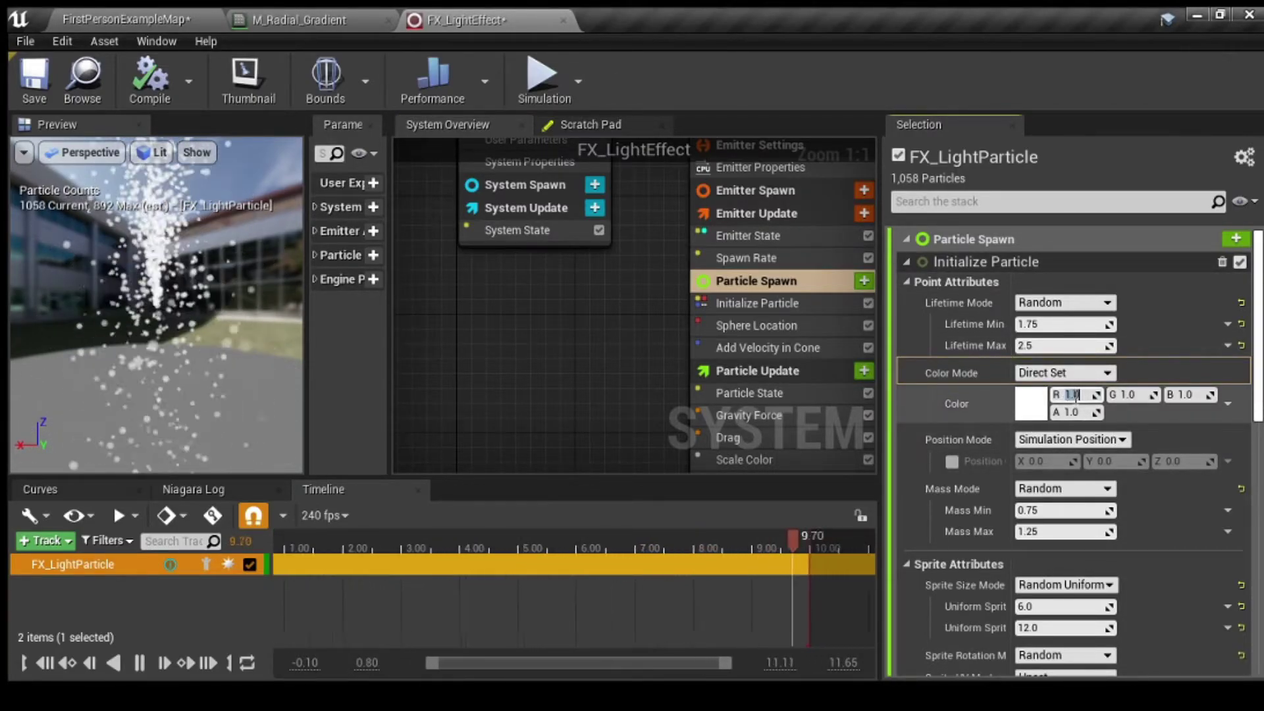
{"action": "type", "text": "1"}
{"action": "left_click", "coordinate": [1134, 394]}
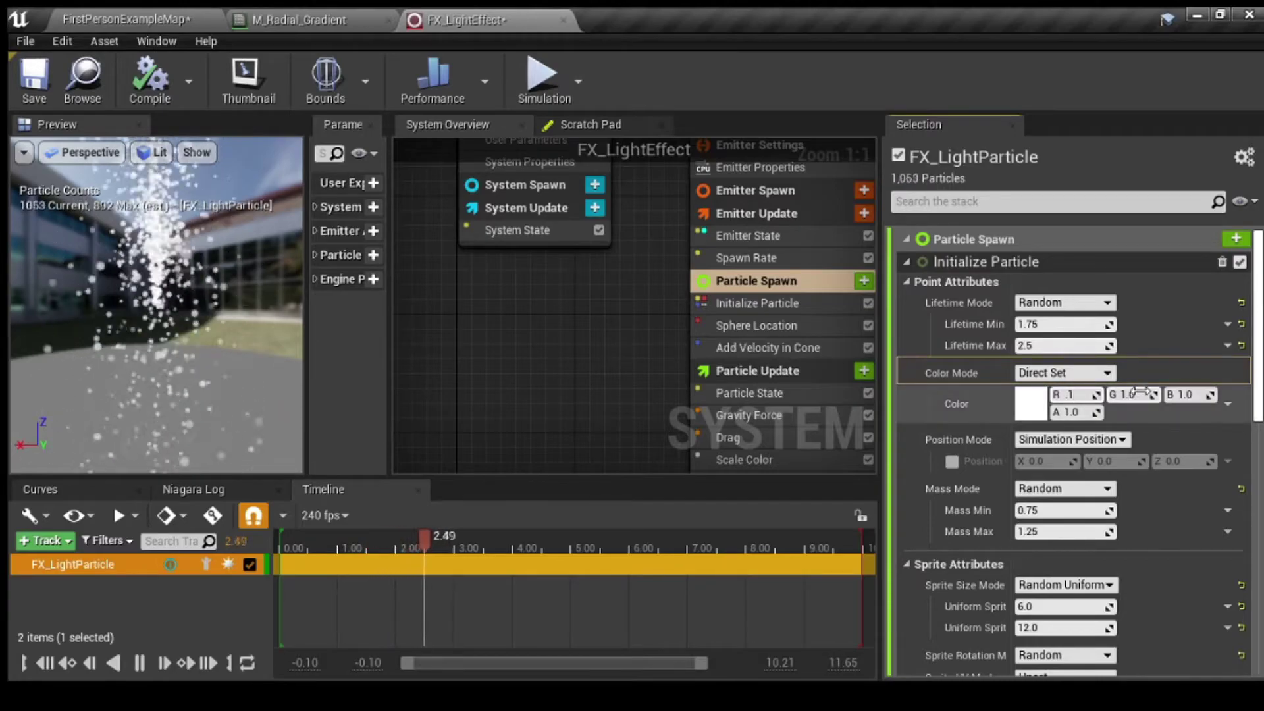
{"action": "type", "text": "50"}
{"action": "left_click", "coordinate": [1188, 394]}
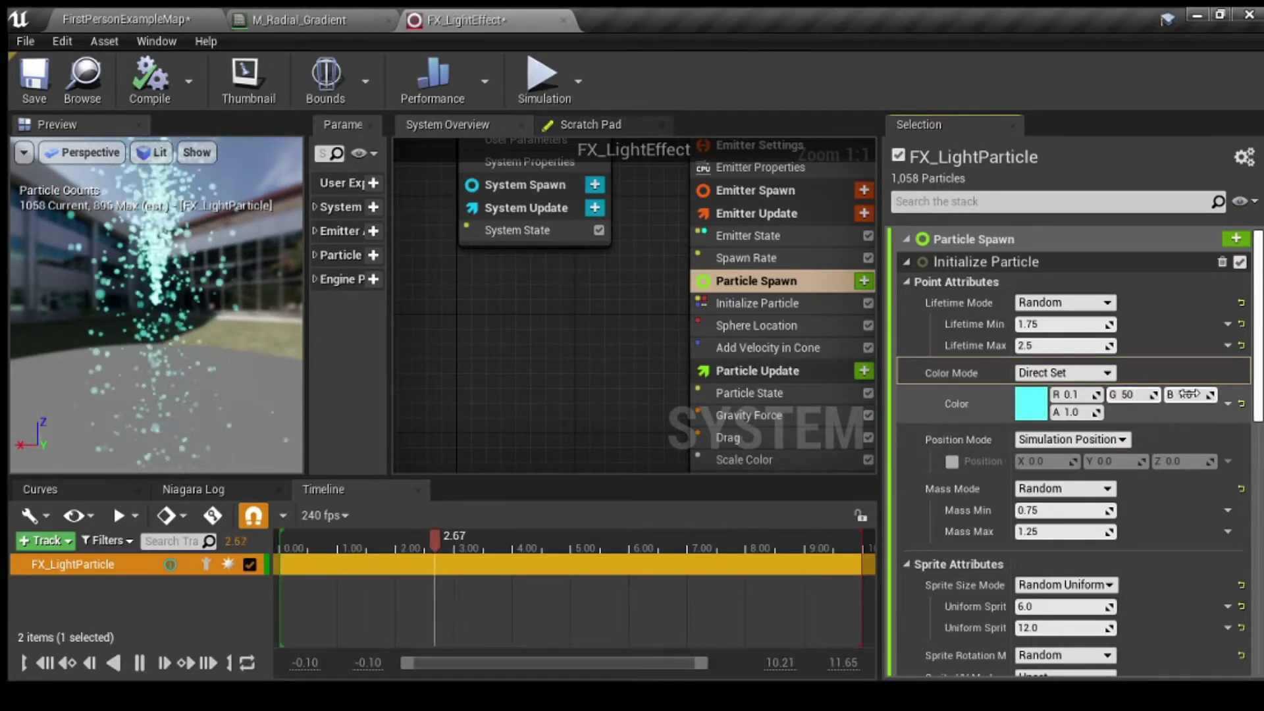
{"action": "type", "text": ".10.1"}
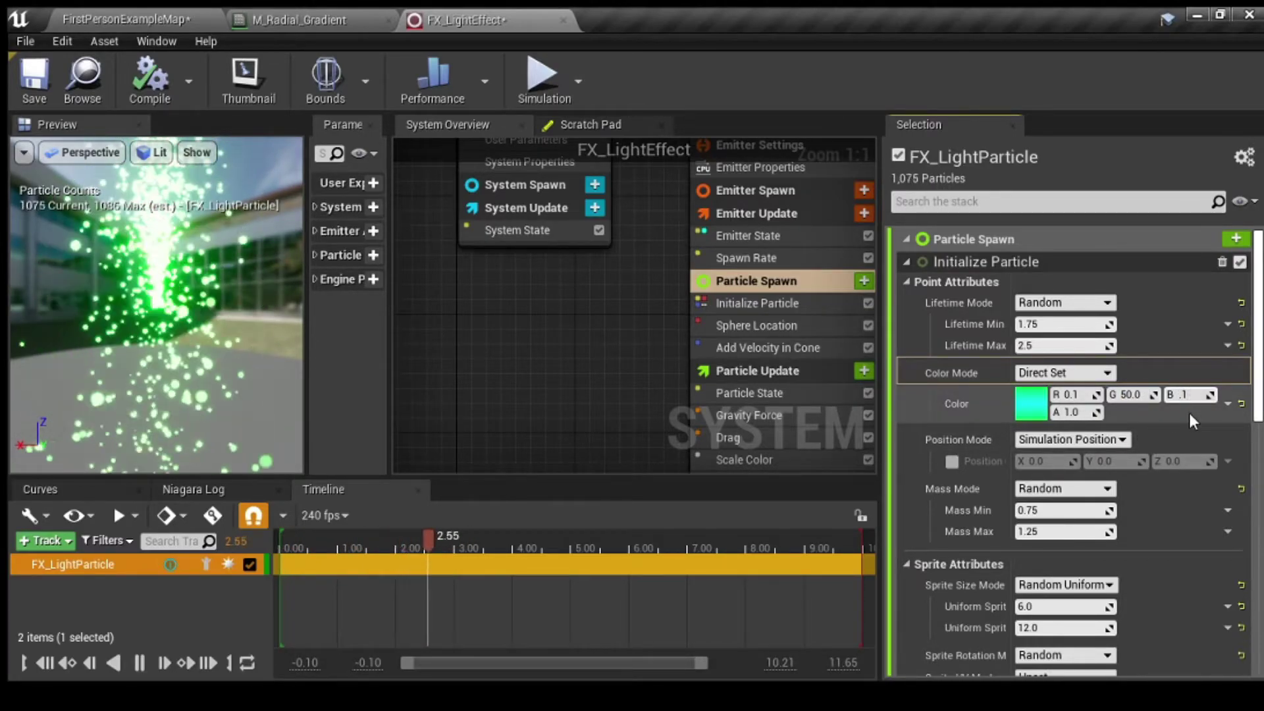
{"action": "key", "text": "Return"}
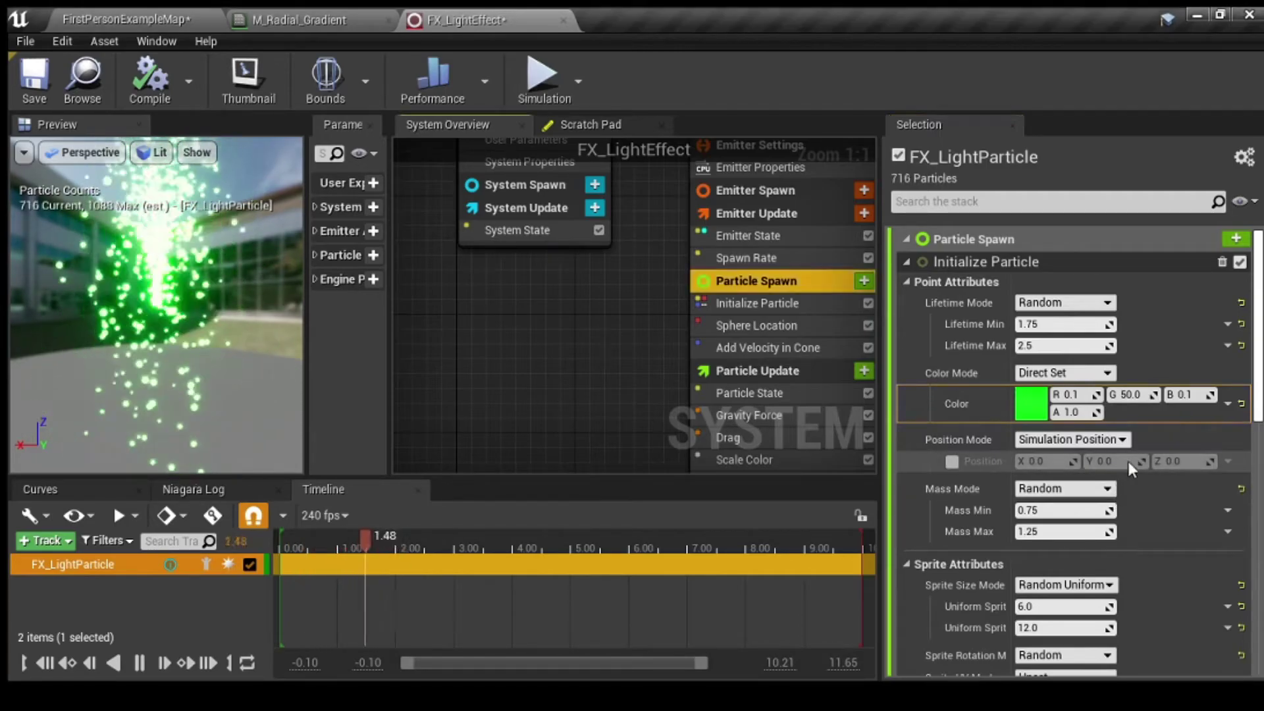
{"action": "scroll", "coordinate": [1129, 548], "scroll_direction": "down", "scroll_amount": 2}
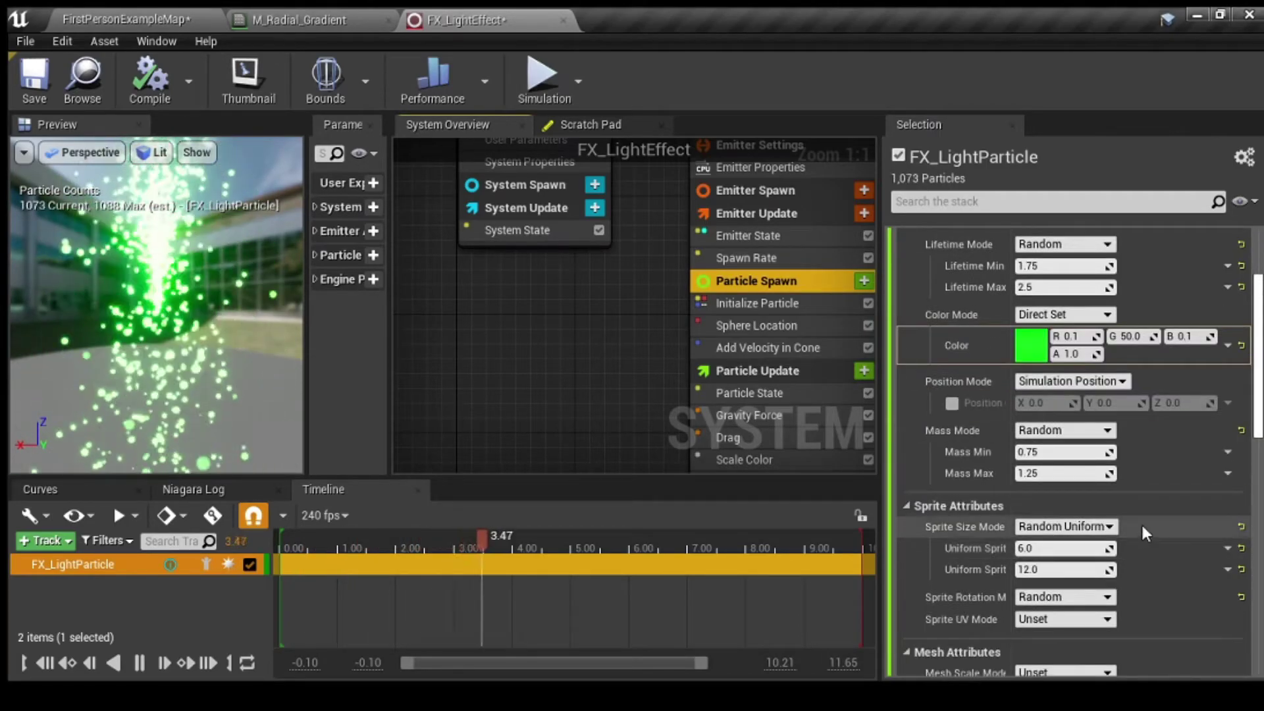
{"action": "scroll", "coordinate": [1141, 522], "scroll_direction": "up", "scroll_amount": 1}
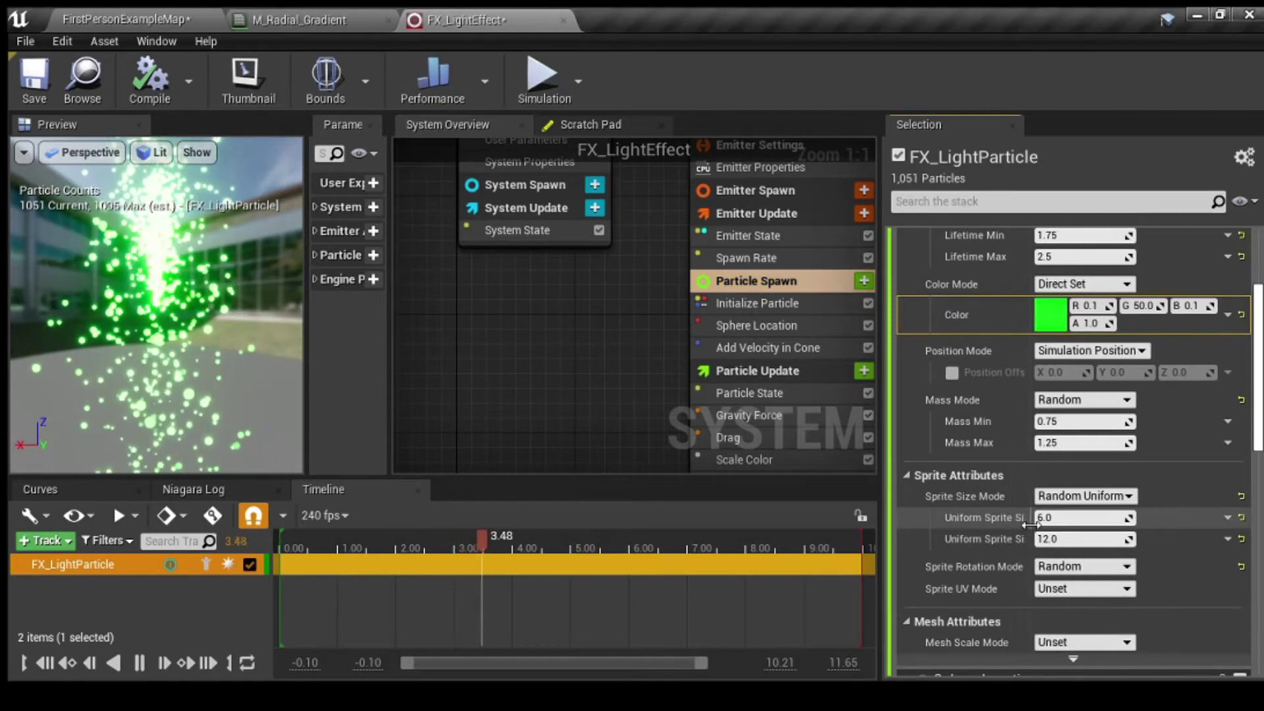
Step: Make Uniform Sprite Size Min a 2.5–2.5 random range and Max an 8.0–8.0 random range
{"action": "left_click_drag", "start_coordinate": [1012, 534], "coordinate": [1065, 534]}
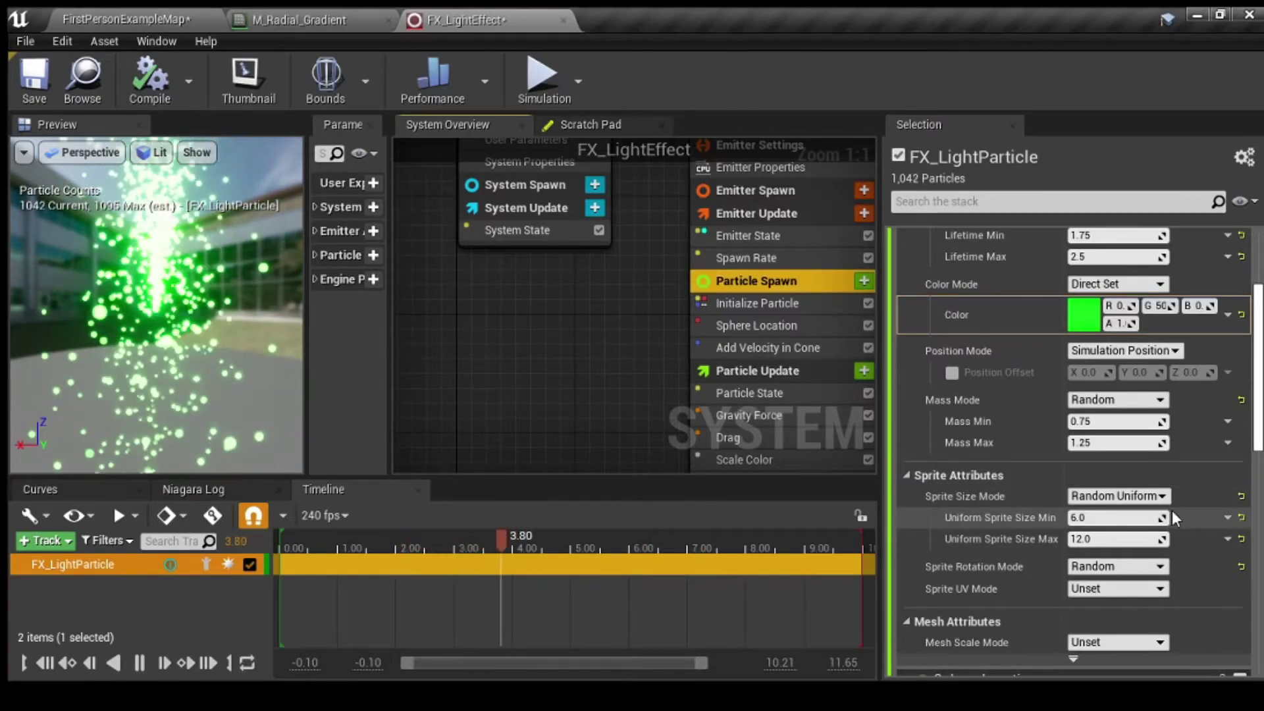
{"action": "left_click", "coordinate": [1228, 519]}
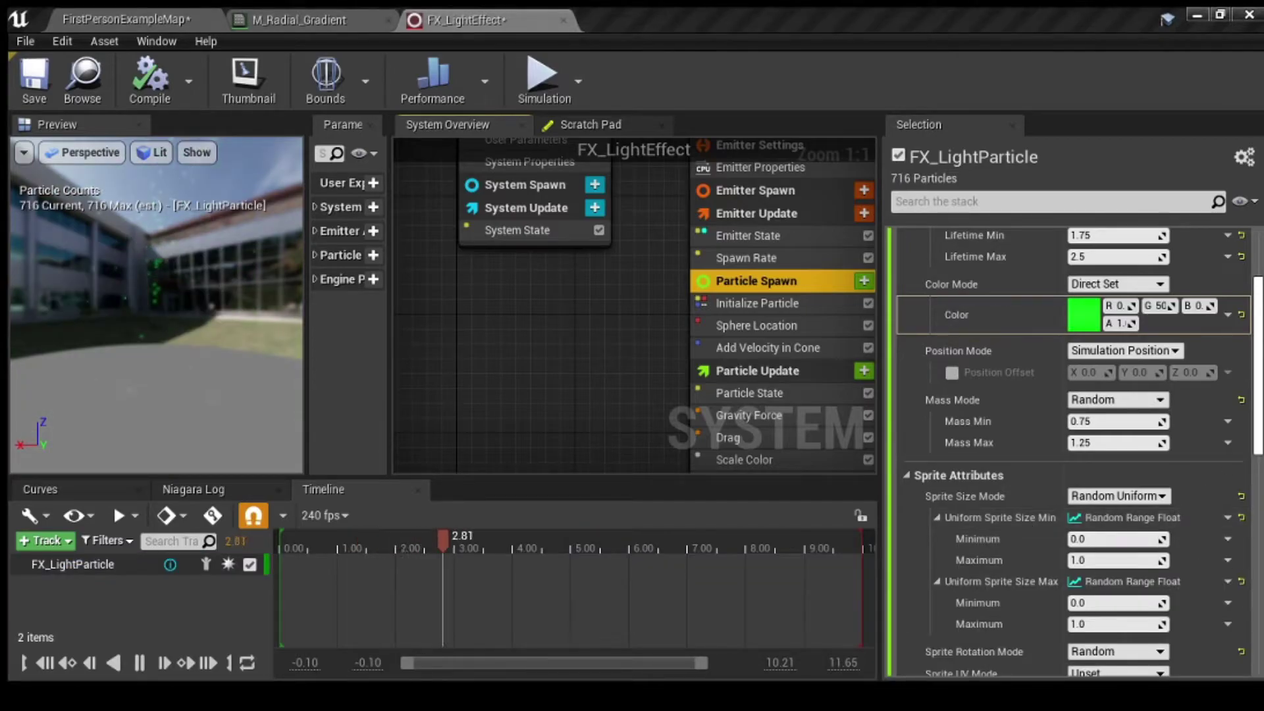
{"action": "scroll", "coordinate": [1114, 451], "scroll_direction": "down", "scroll_amount": 3}
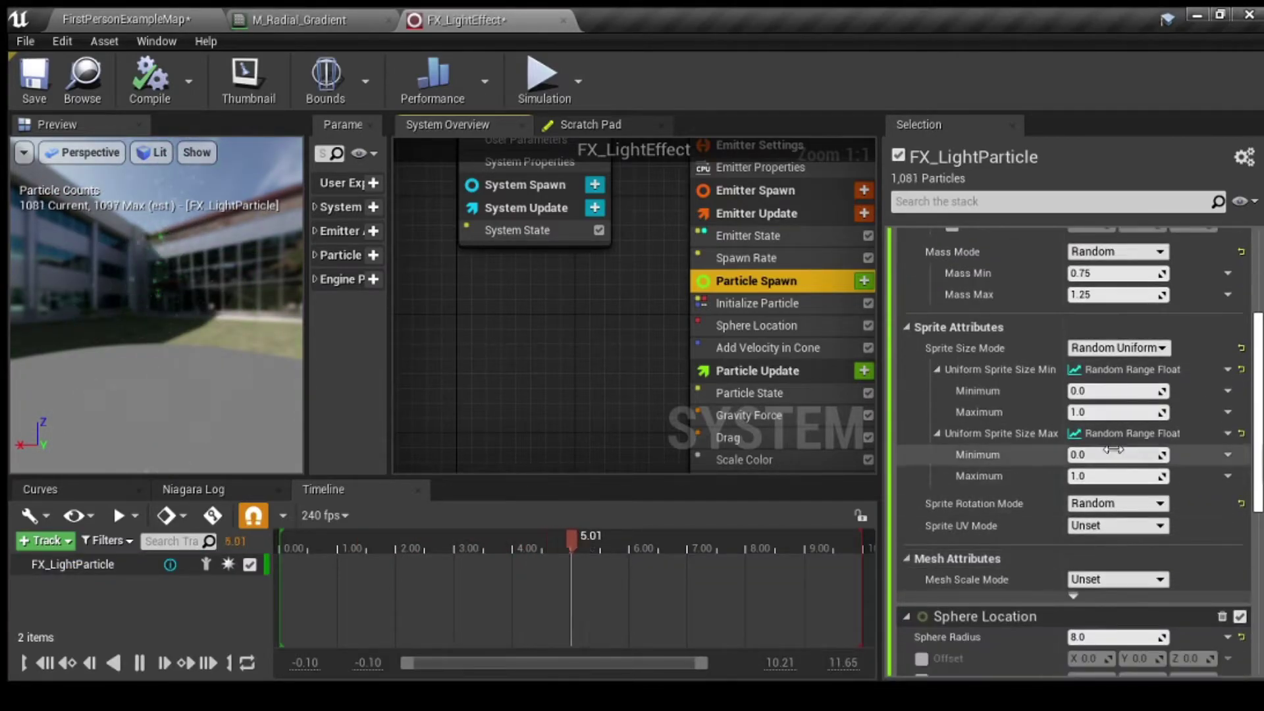
{"action": "left_click", "coordinate": [1086, 391]}
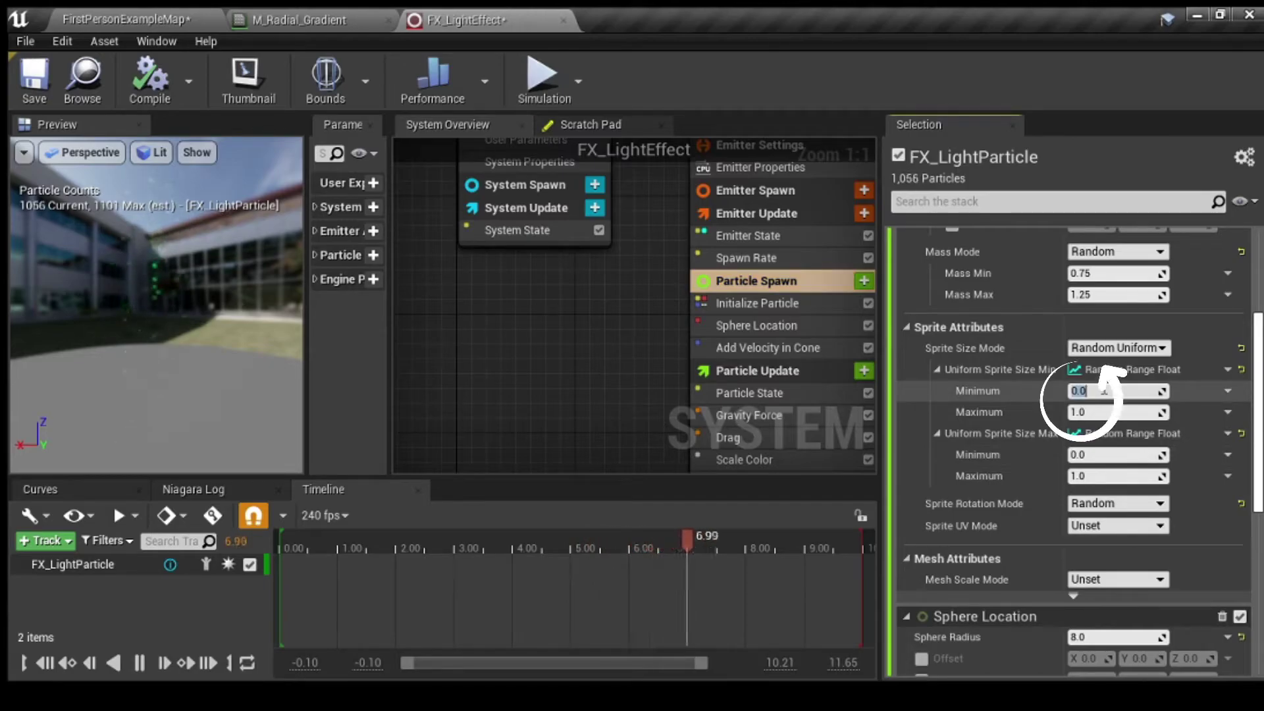
{"action": "type", "text": "2.5"}
{"action": "left_click", "coordinate": [1109, 413]}
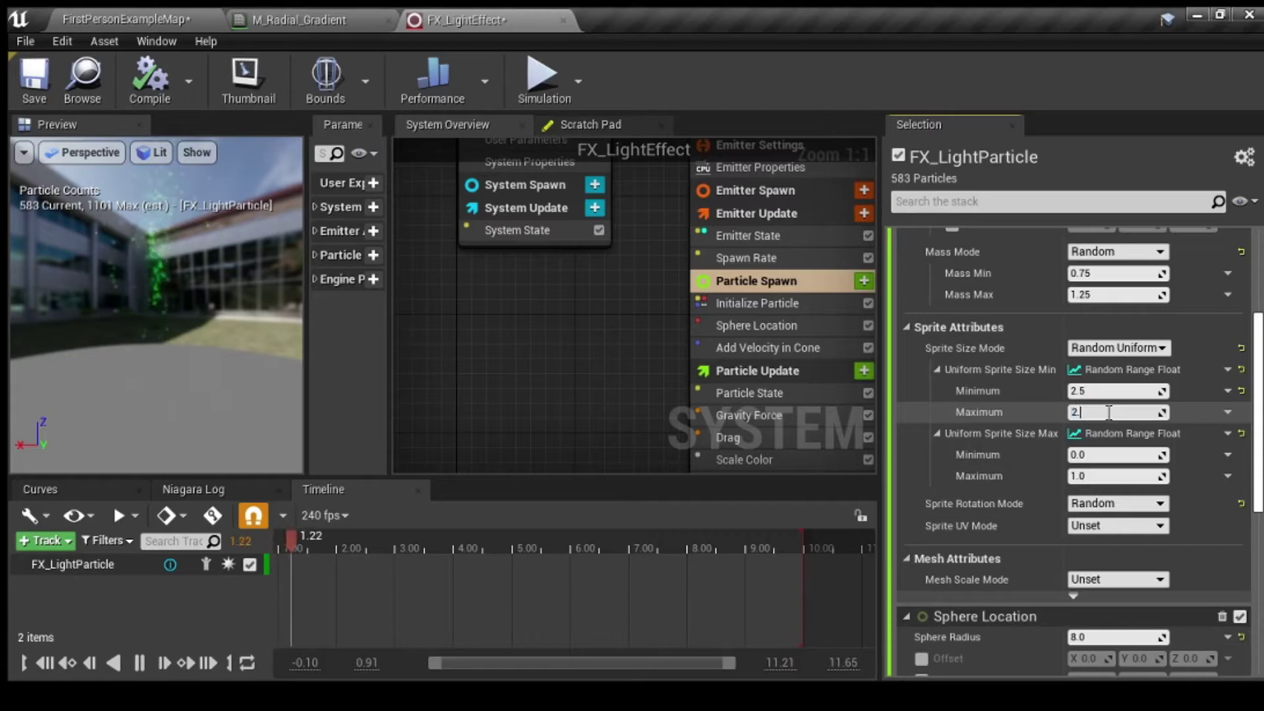
{"action": "left_click", "coordinate": [1119, 457]}
{"action": "type", "text": "8"}
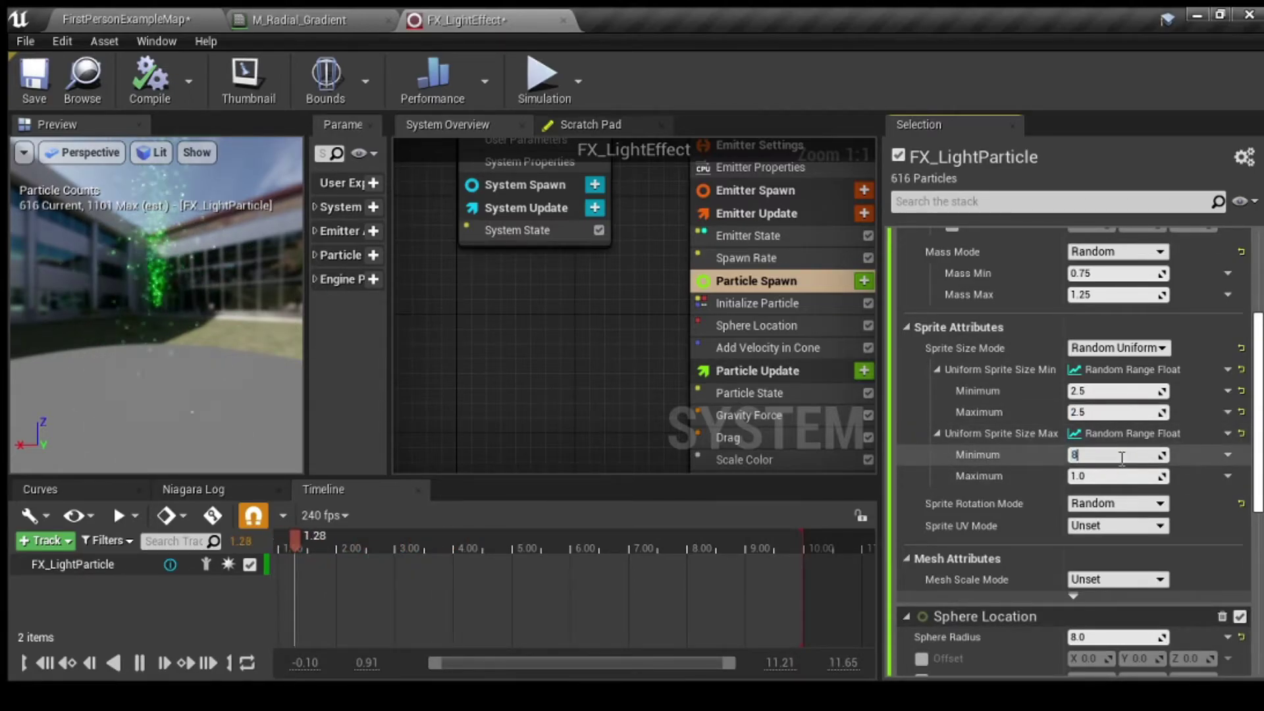
{"action": "left_click", "coordinate": [1126, 476]}
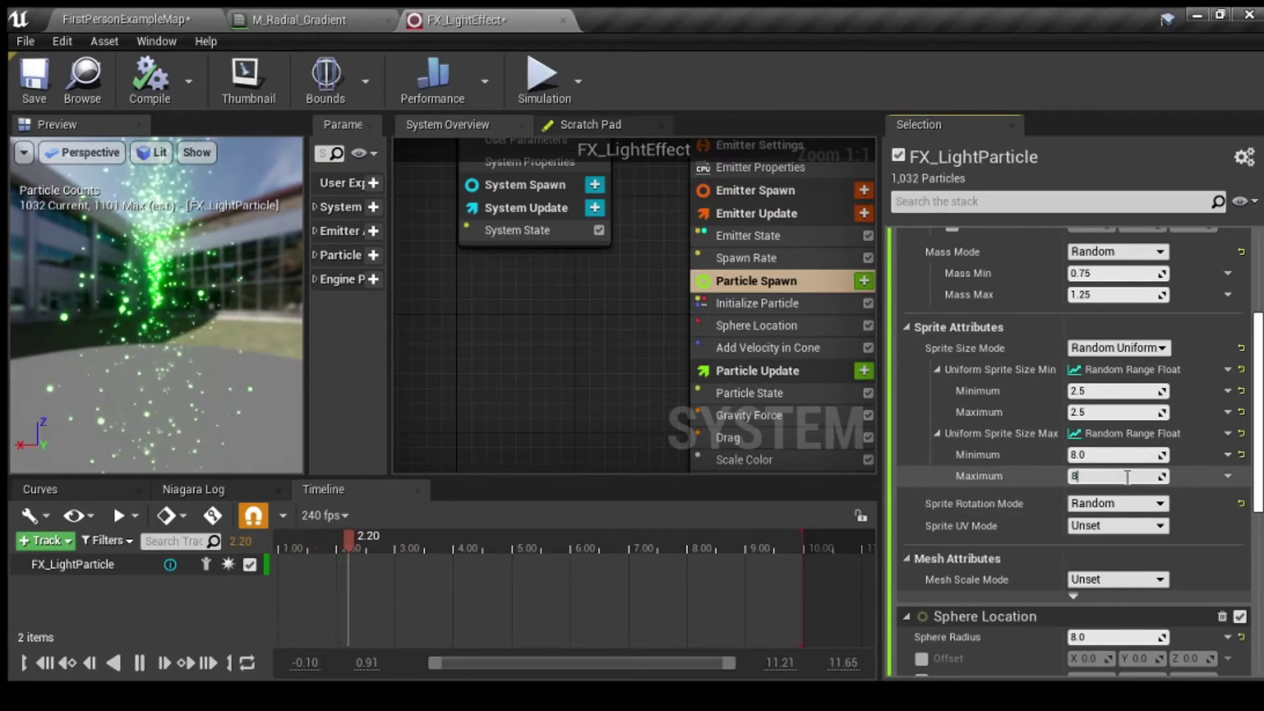
{"action": "type", "text": "8"}
{"action": "left_click", "coordinate": [1202, 525]}
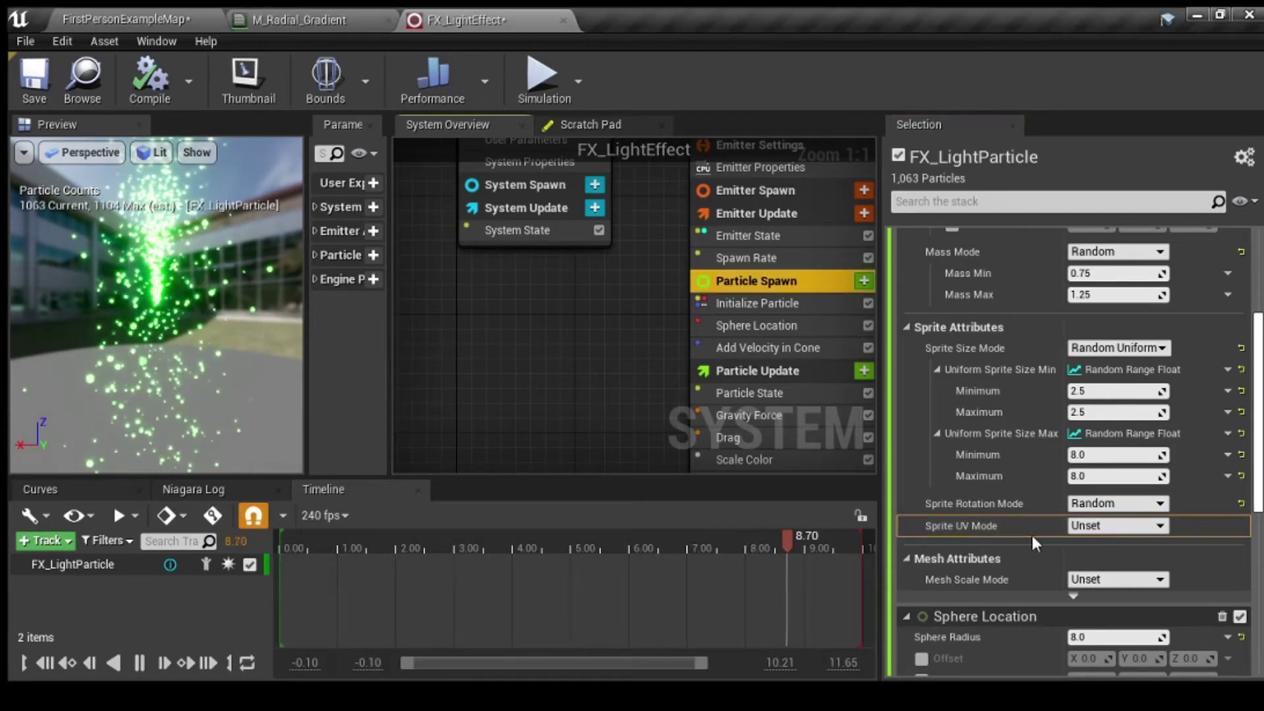
{"action": "scroll", "coordinate": [1031, 532], "scroll_direction": "down", "scroll_amount": 2}
{"action": "scroll", "coordinate": [1032, 535], "scroll_direction": "down", "scroll_amount": 2}
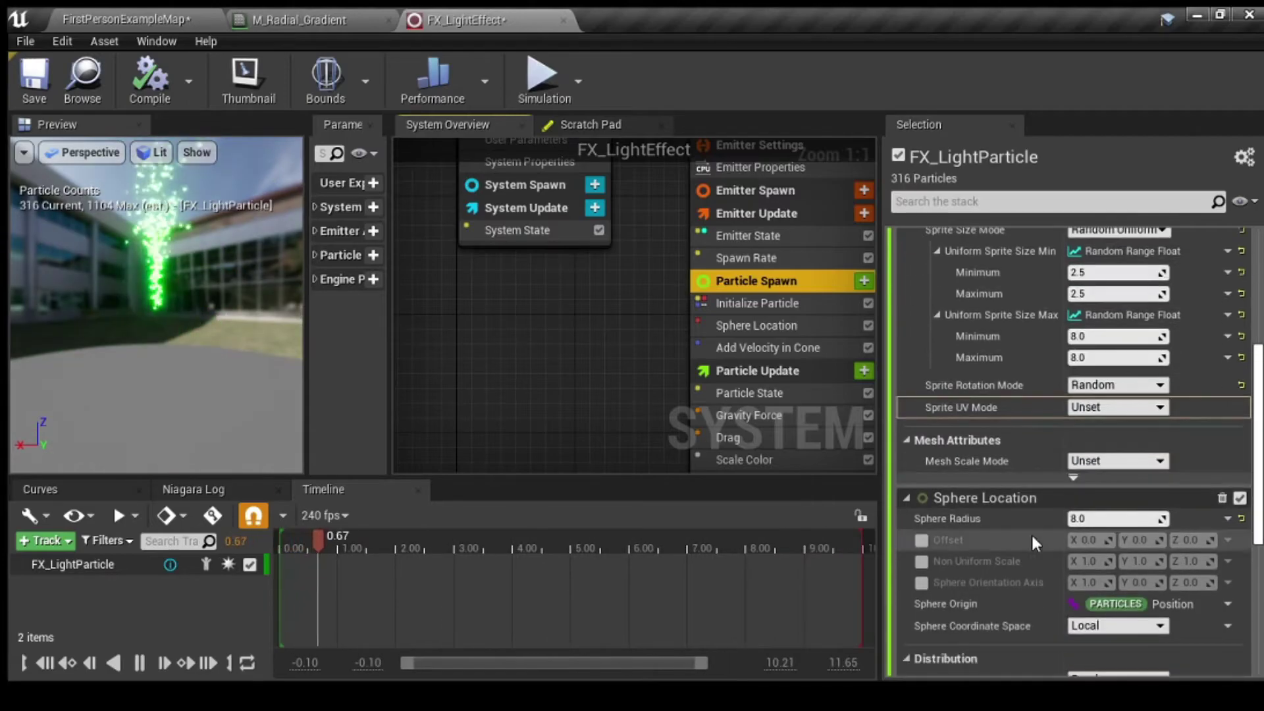
Step: Change the Sphere Location module's Sphere Radius from 8 to 15.0
{"action": "left_click", "coordinate": [1099, 519]}
{"action": "type", "text": "15"}
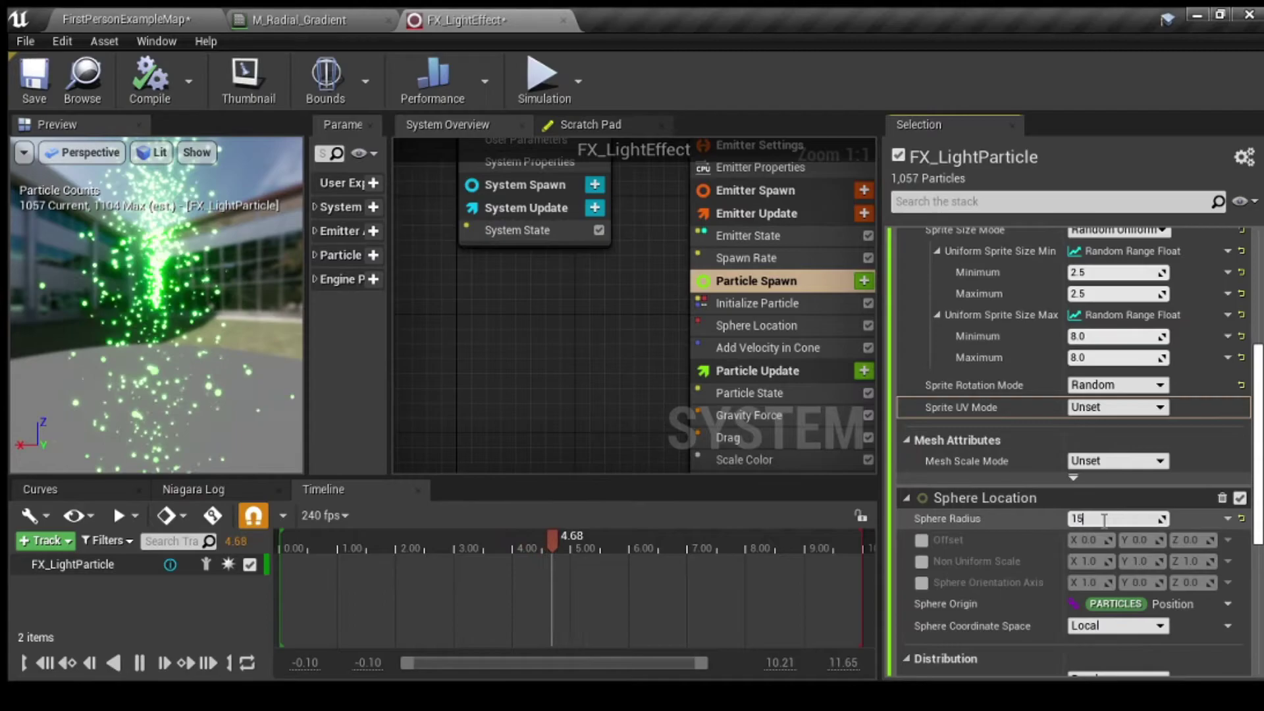
{"action": "key", "text": "Return"}
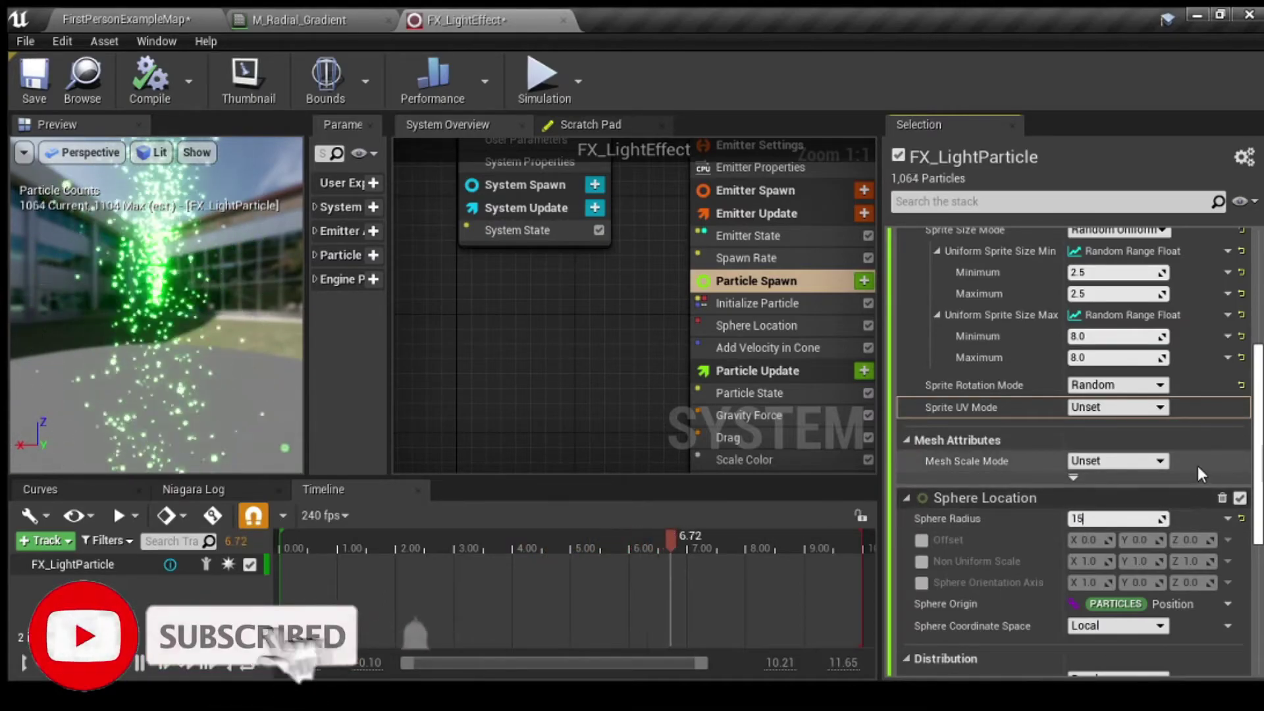
{"action": "scroll", "coordinate": [1194, 494], "scroll_direction": "down", "scroll_amount": 3}
{"action": "scroll", "coordinate": [1193, 513], "scroll_direction": "down", "scroll_amount": 2}
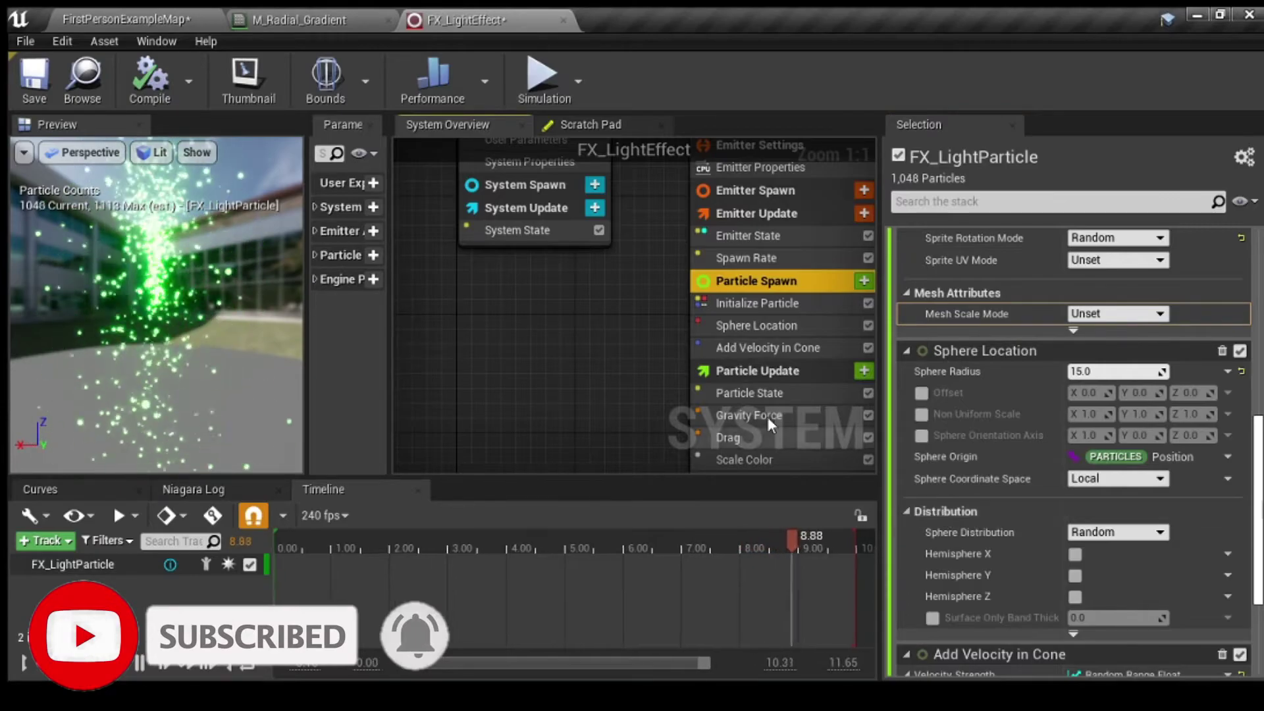
{"action": "right_click_drag", "start_coordinate": [595, 399], "coordinate": [471, 367]}
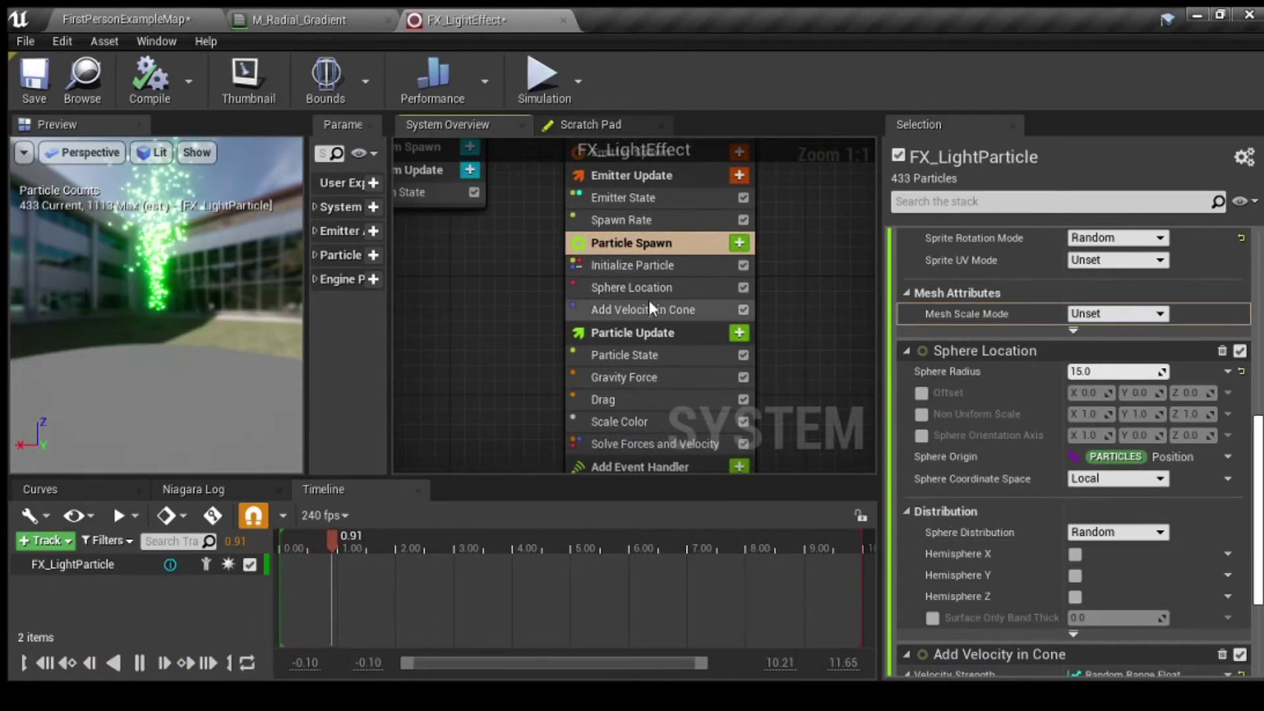
Step: Set Add Velocity in Cone Velocity Strength to minimum 300 and maximum 600
{"action": "left_click", "coordinate": [647, 310]}
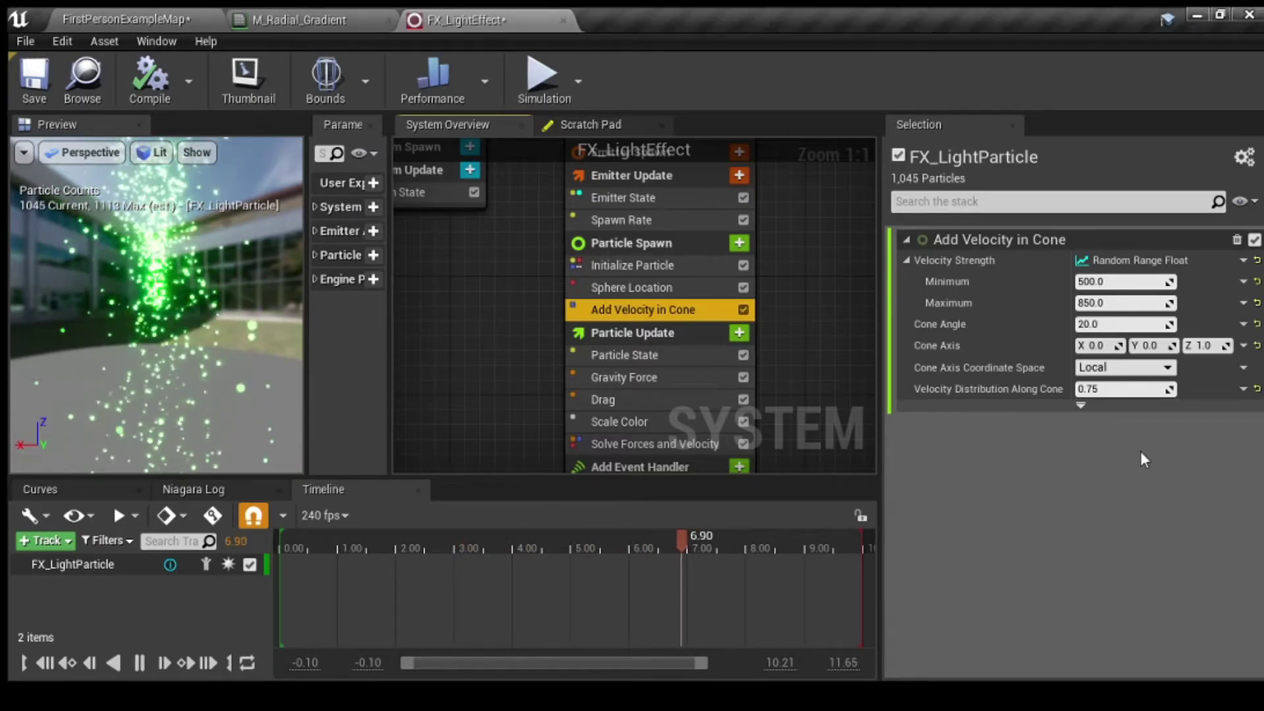
{"action": "left_click", "coordinate": [1098, 281]}
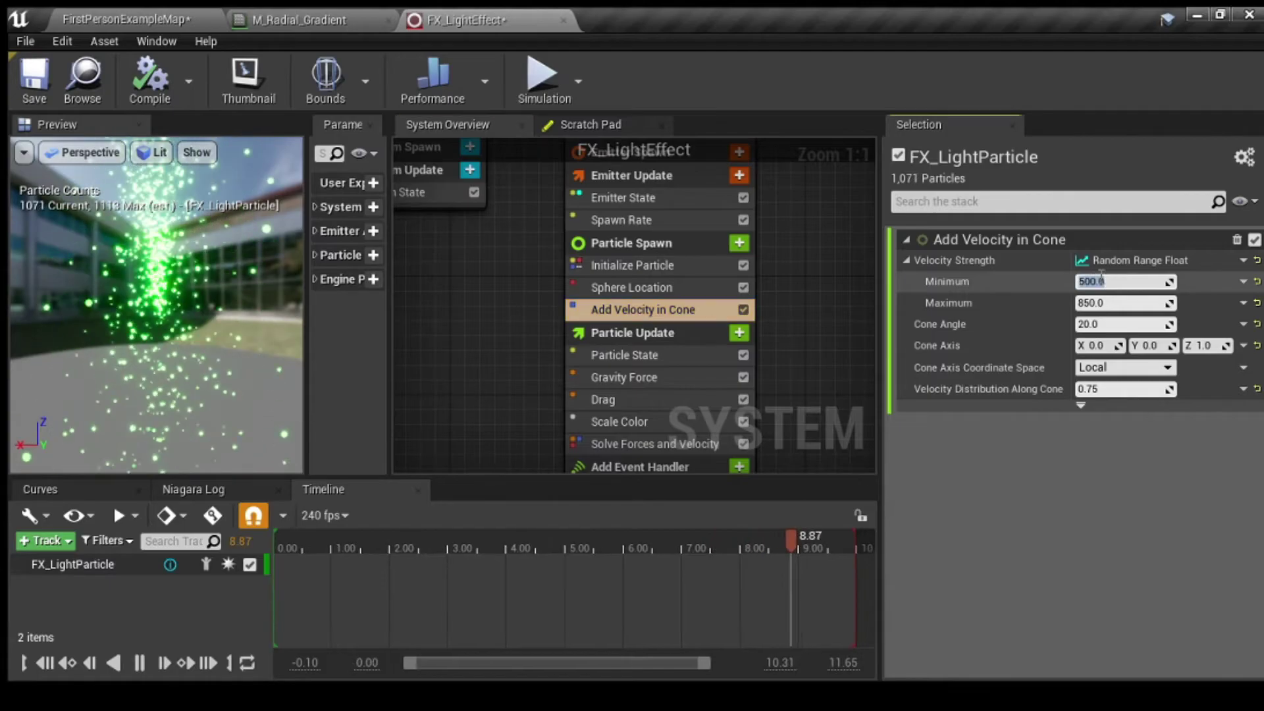
{"action": "type", "text": "300"}
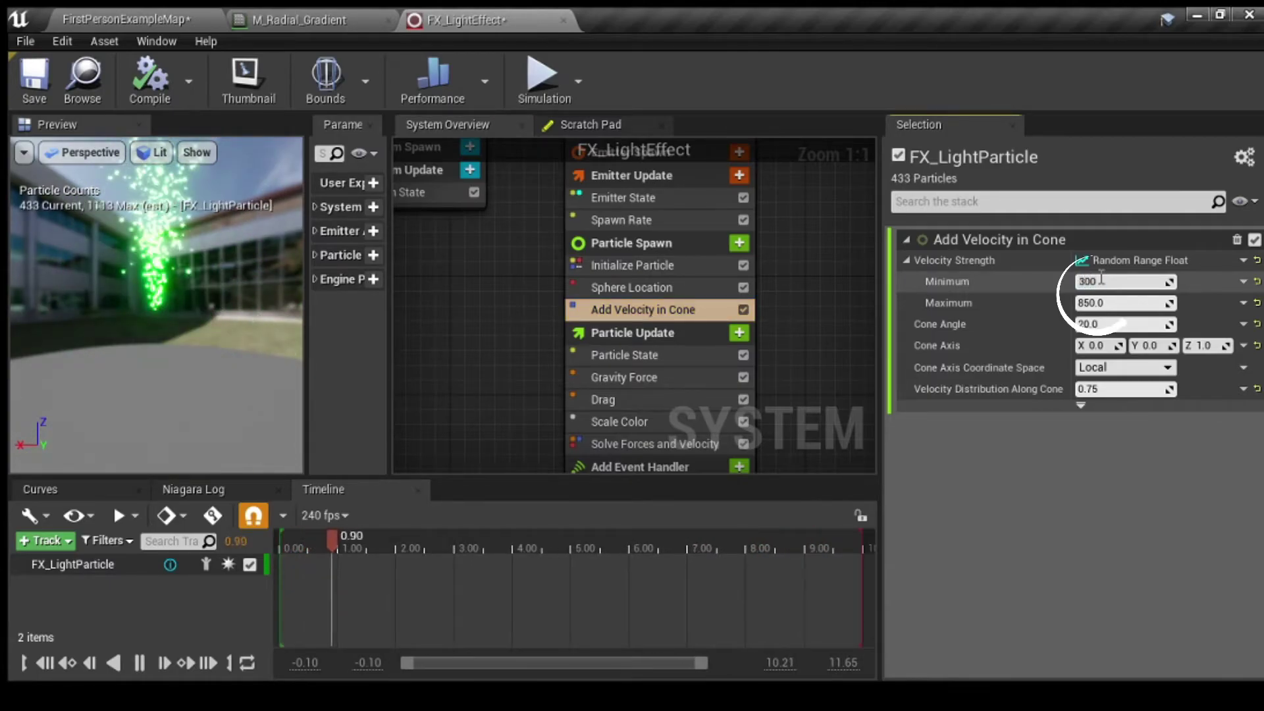
{"action": "key", "text": "Return"}
{"action": "left_click", "coordinate": [1119, 301]}
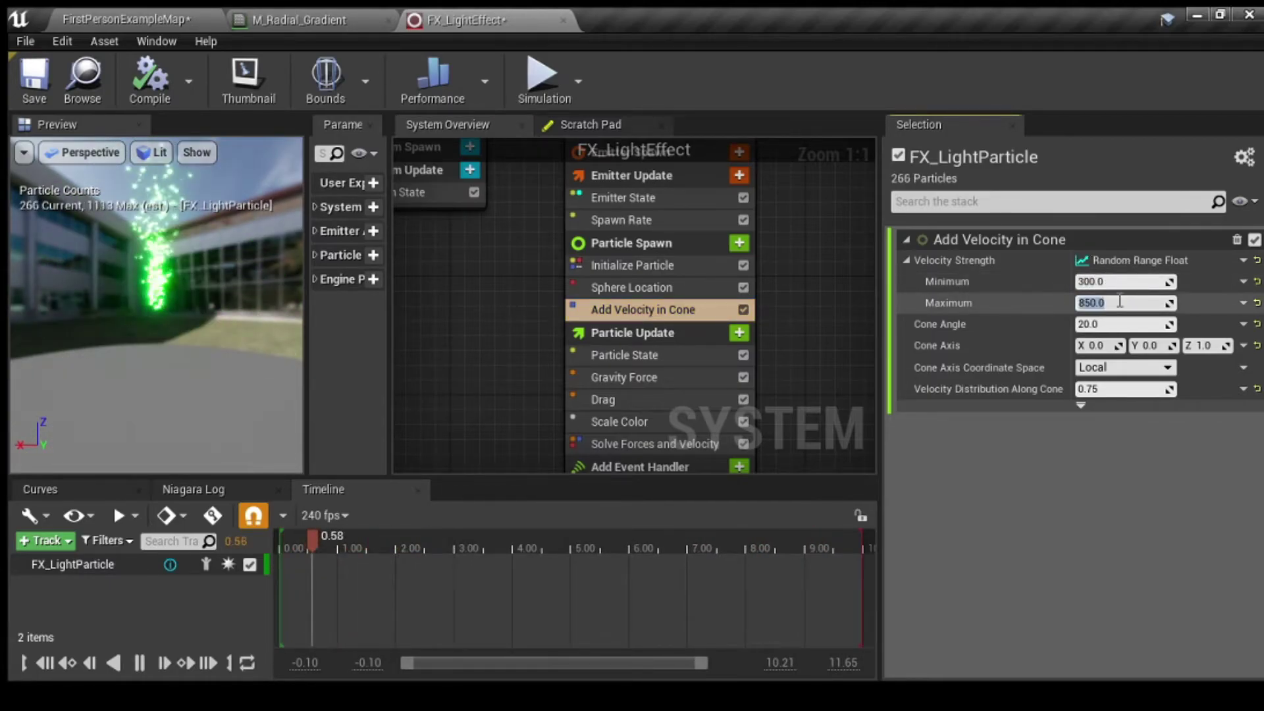
{"action": "type", "text": "600"}
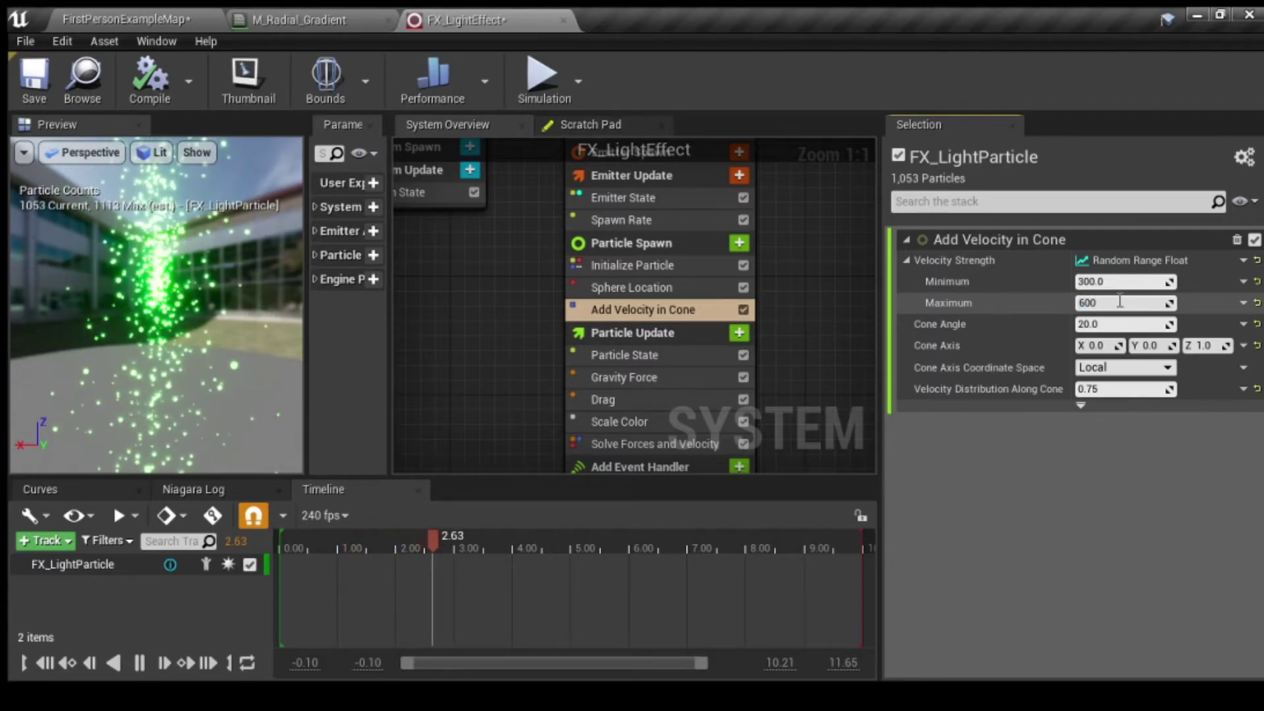
{"action": "key", "text": "Return"}
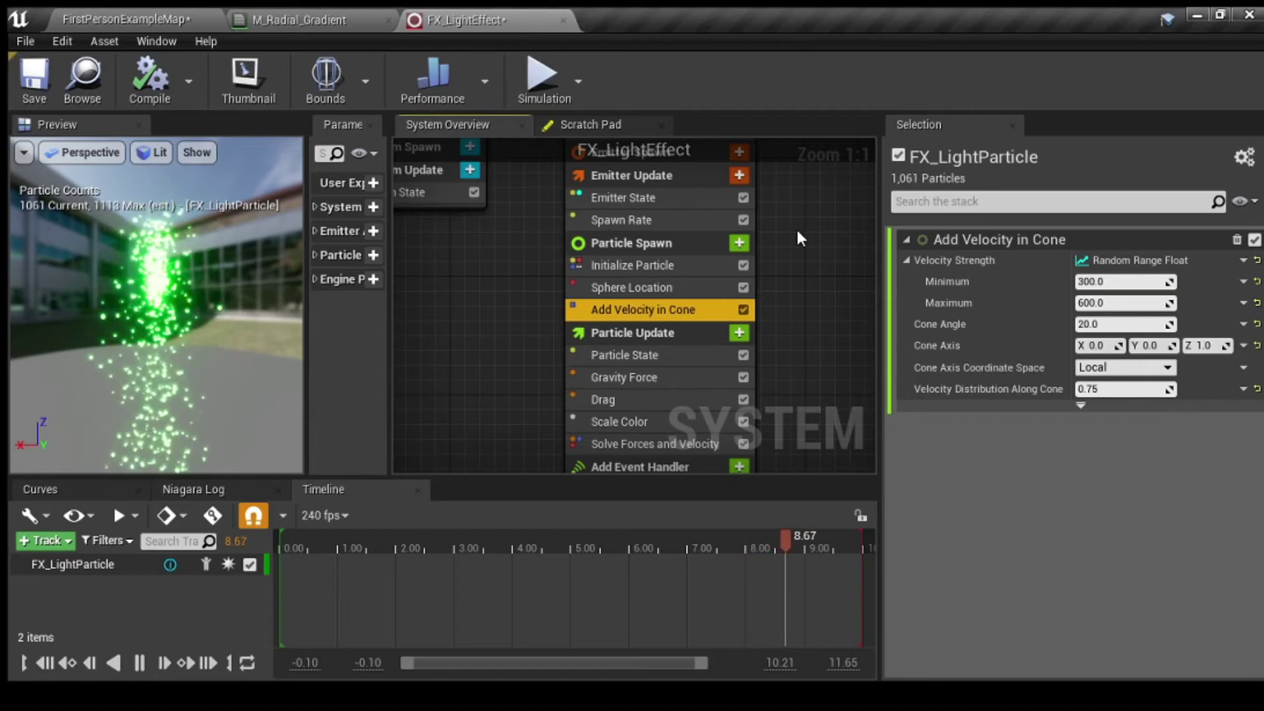
Step: Add a Collision module to Particle Update, placed before Solve Forces and Velocity
{"action": "left_click", "coordinate": [647, 332]}
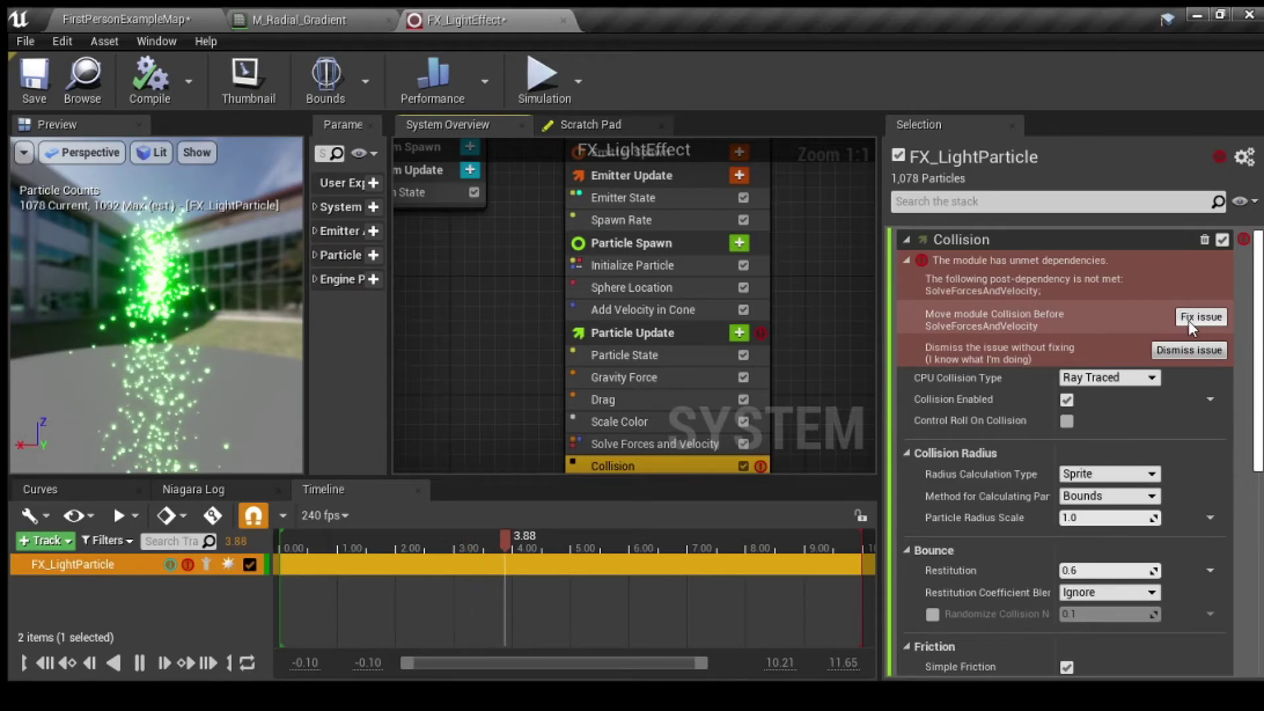
{"action": "left_click", "coordinate": [1188, 321]}
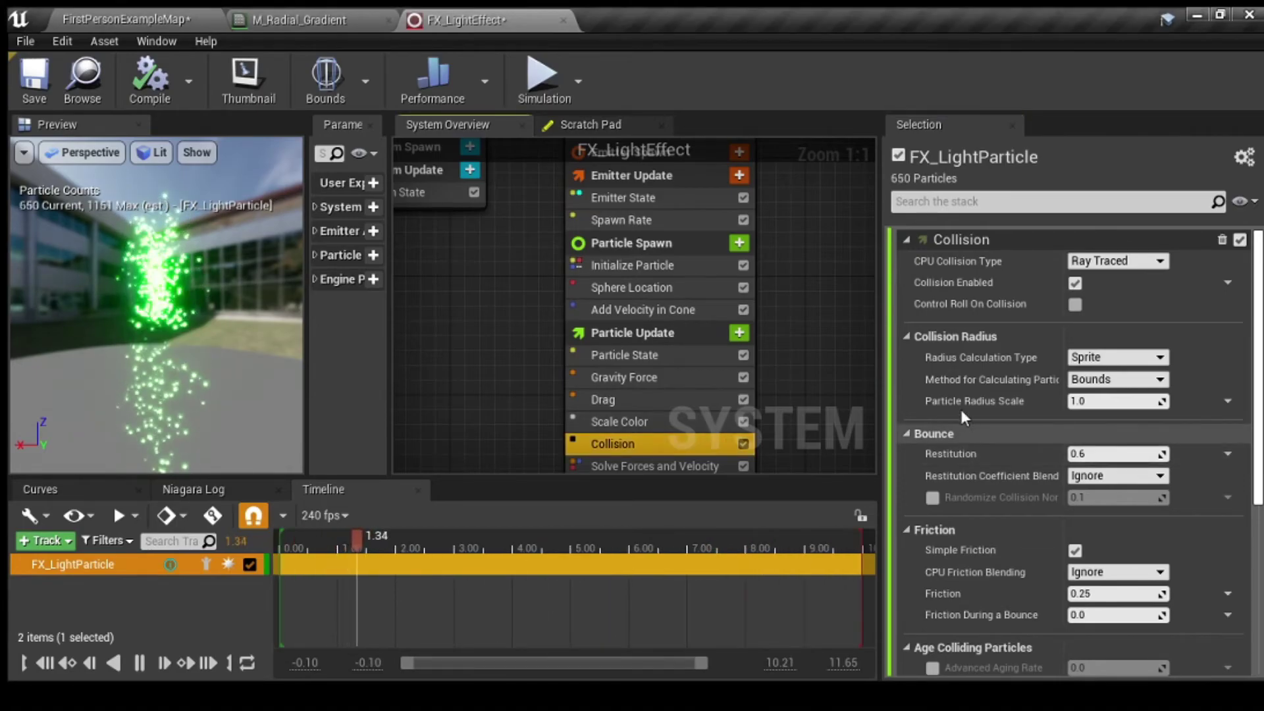
{"action": "scroll", "coordinate": [766, 360], "scroll_direction": "down", "scroll_amount": 2}
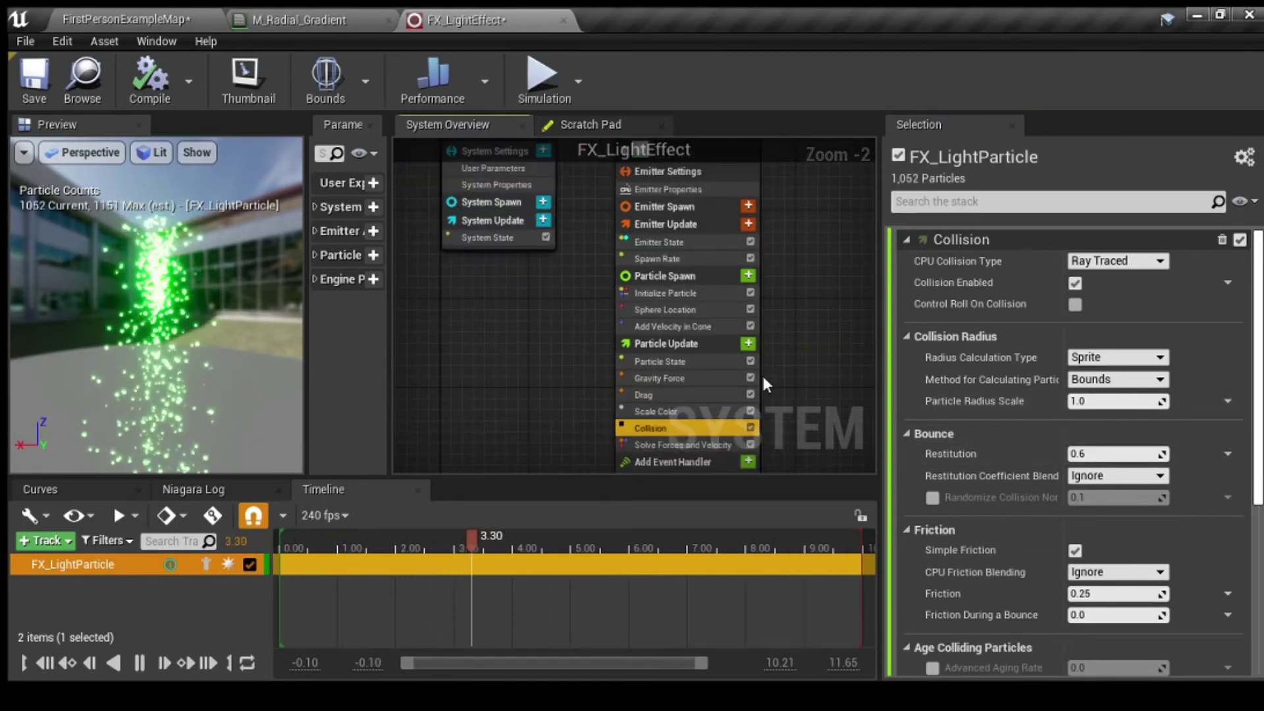
Step: Add a Light Renderer to FX_LightParticle's Render stage next to the sprite renderer
{"action": "right_click_drag", "start_coordinate": [804, 379], "coordinate": [773, 256]}
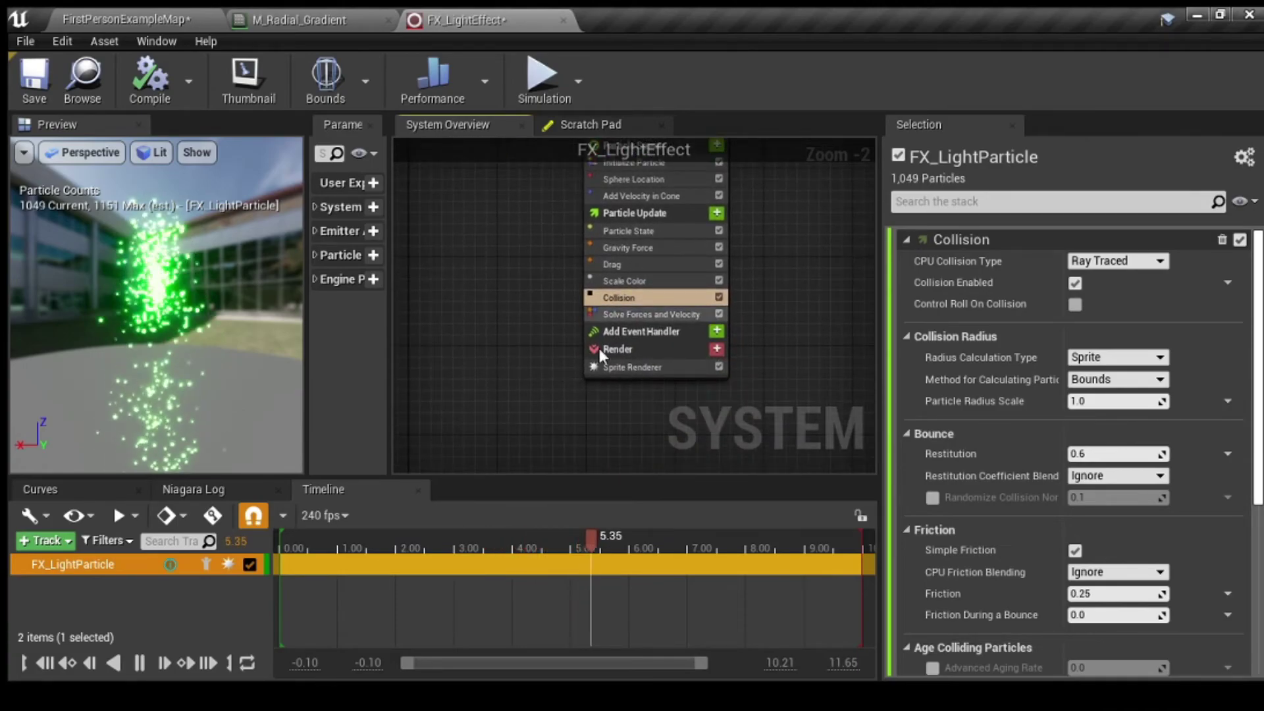
{"action": "left_click", "coordinate": [633, 349]}
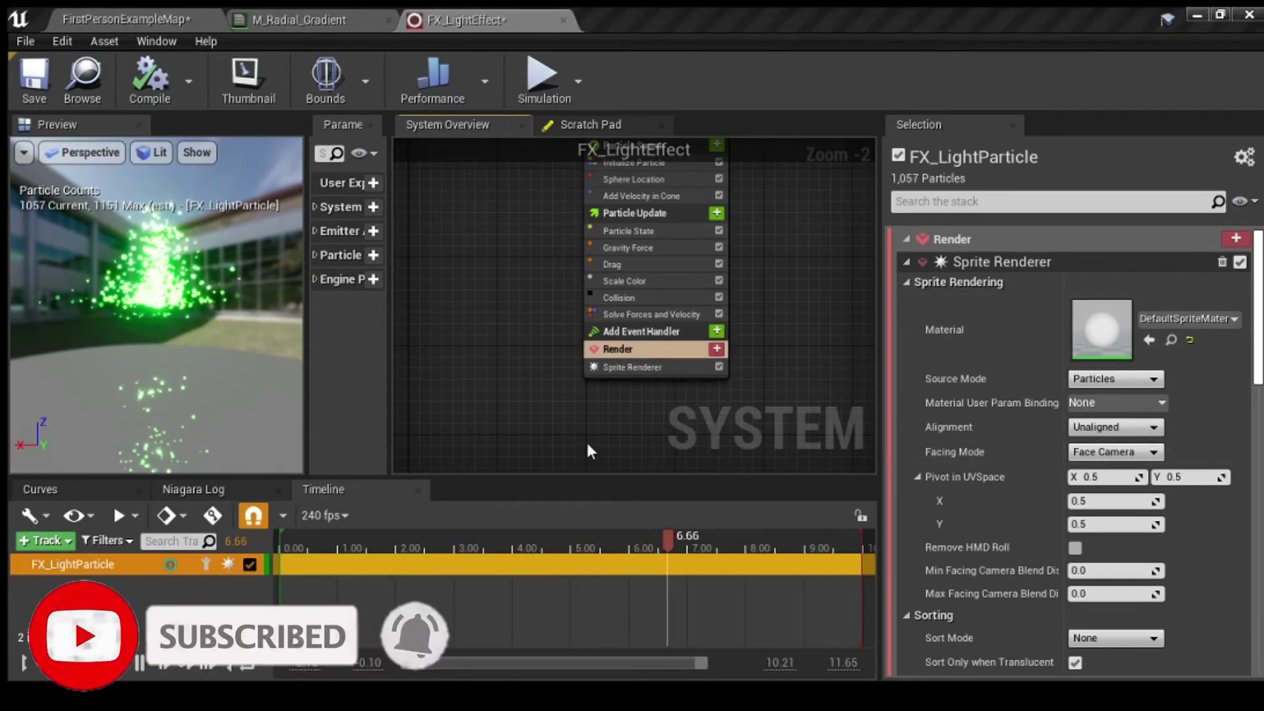
{"action": "key", "text": "ctrl+v"}
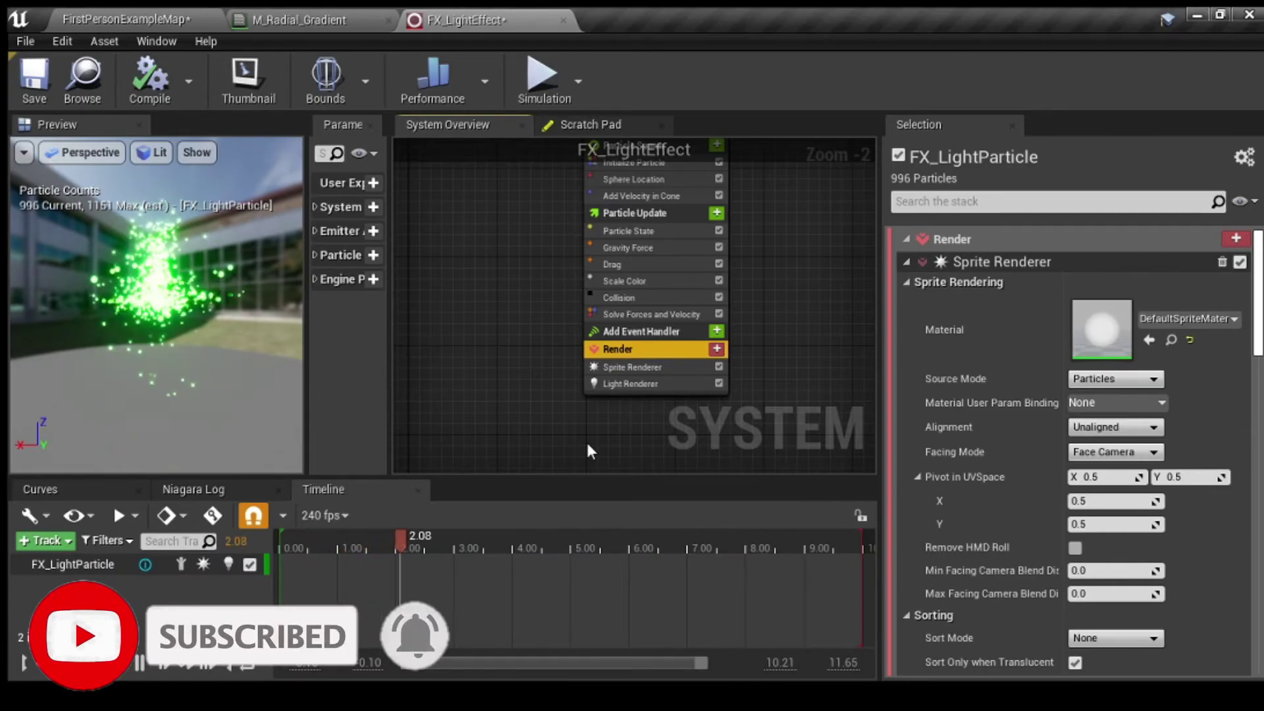
Step: Set the Light Renderer's Radius Scale to 5 and Color Add to X 0, Y 15, Z 0
{"action": "left_click", "coordinate": [669, 373]}
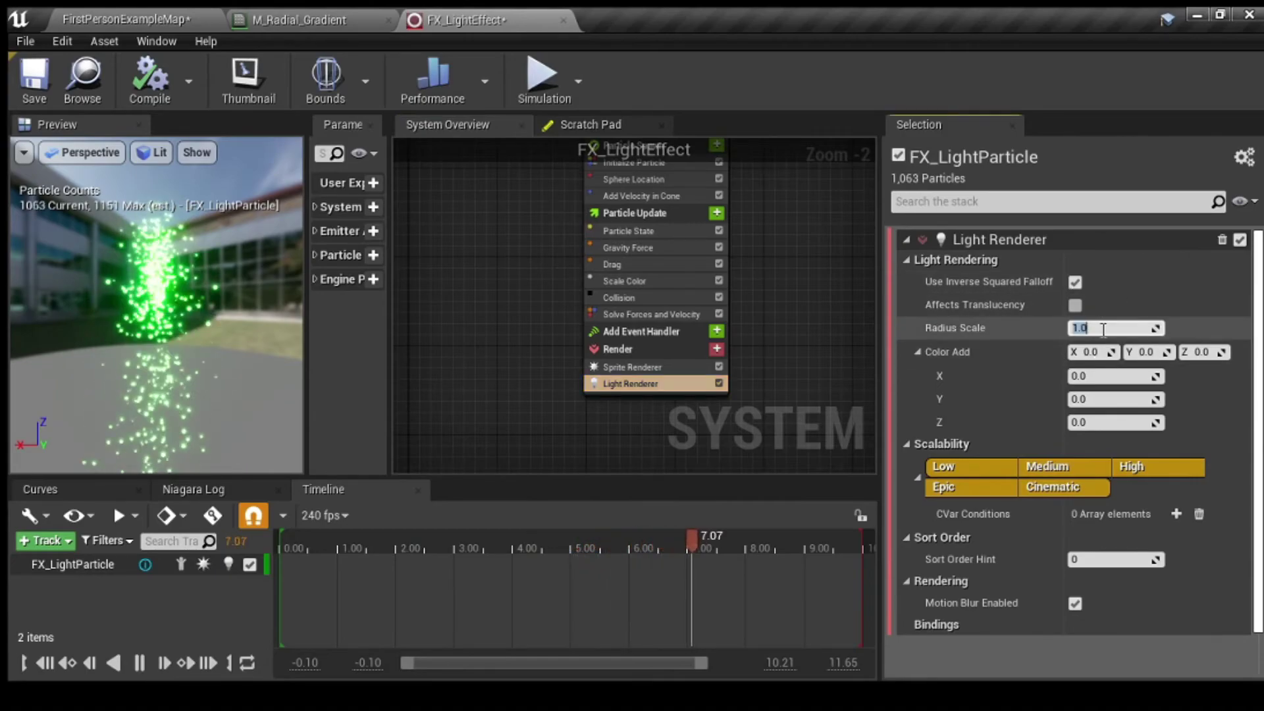
{"action": "type", "text": "5"}
{"action": "key", "text": "Return"}
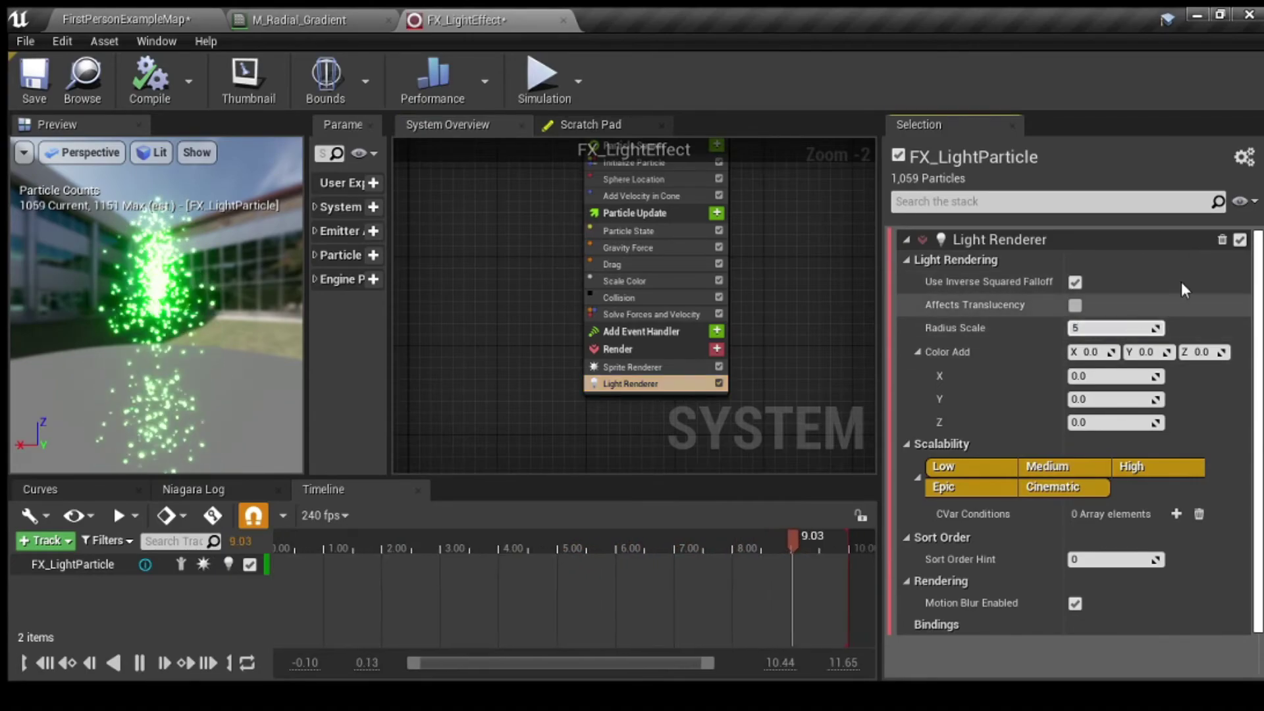
{"action": "left_click", "coordinate": [1120, 375]}
{"action": "type", "text": "15"}
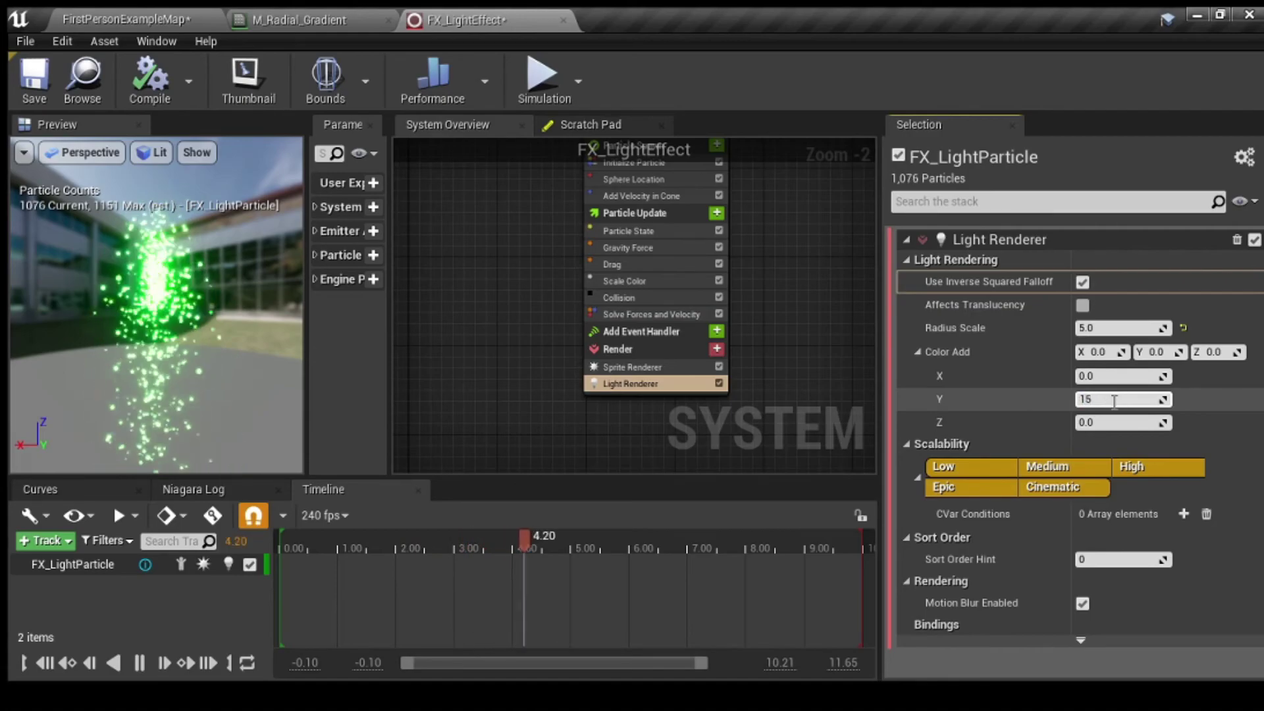
{"action": "key", "text": "Return"}
{"action": "left_click", "coordinate": [1116, 421]}
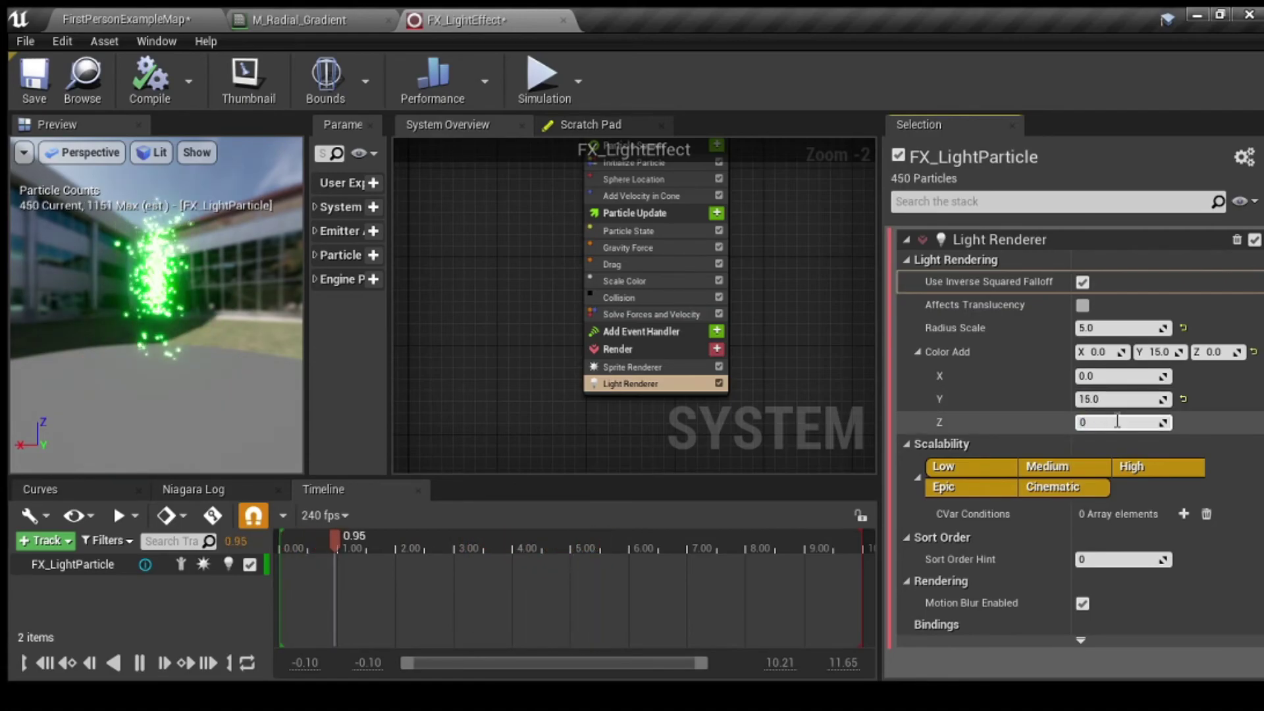
{"action": "key", "text": "Return"}
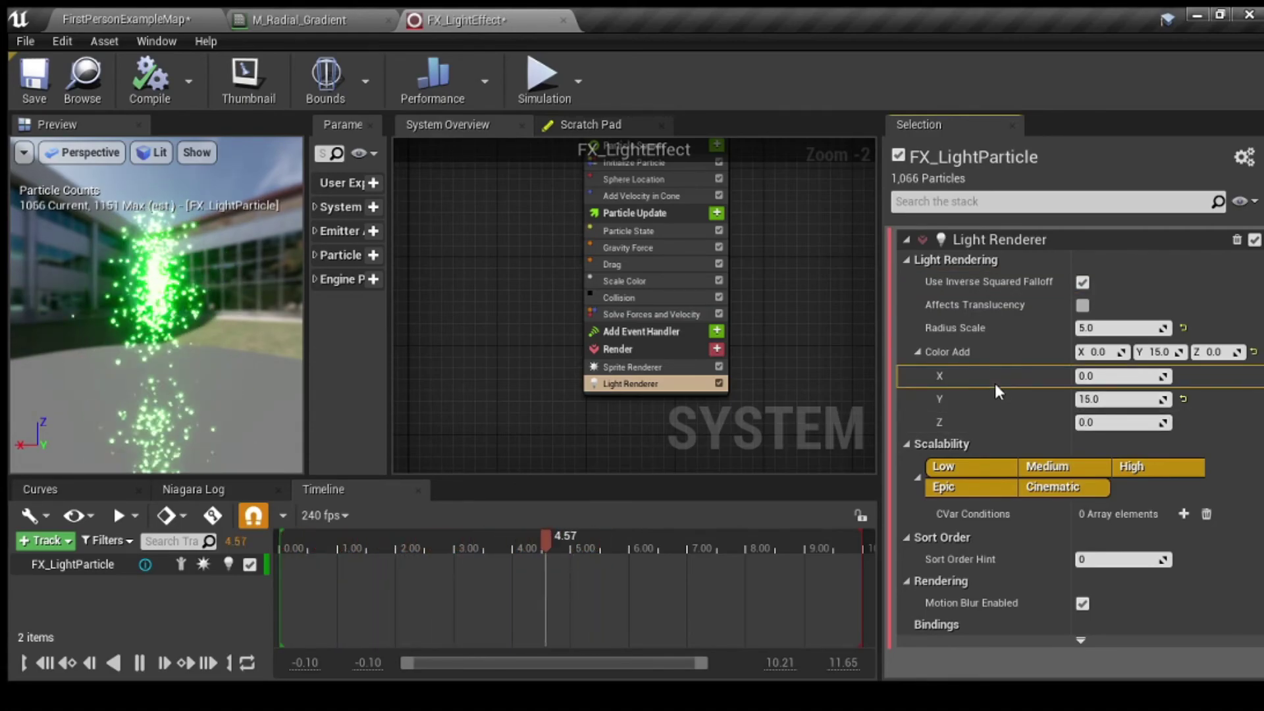
Step: Switch to FirstPersonExampleMap and tilt the view to see the green-glowing FX_LightEffect
{"action": "left_click", "coordinate": [127, 19]}
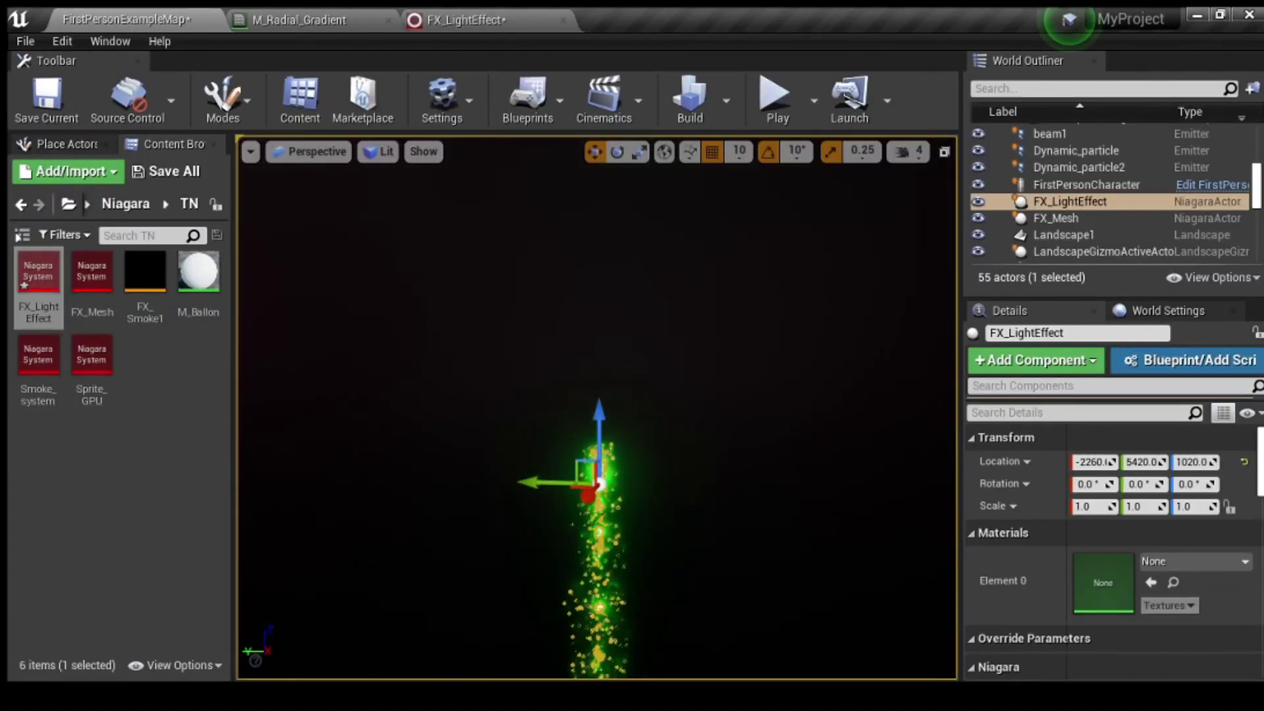
{"action": "right_click_drag", "start_coordinate": [593, 445], "coordinate": [592, 346]}
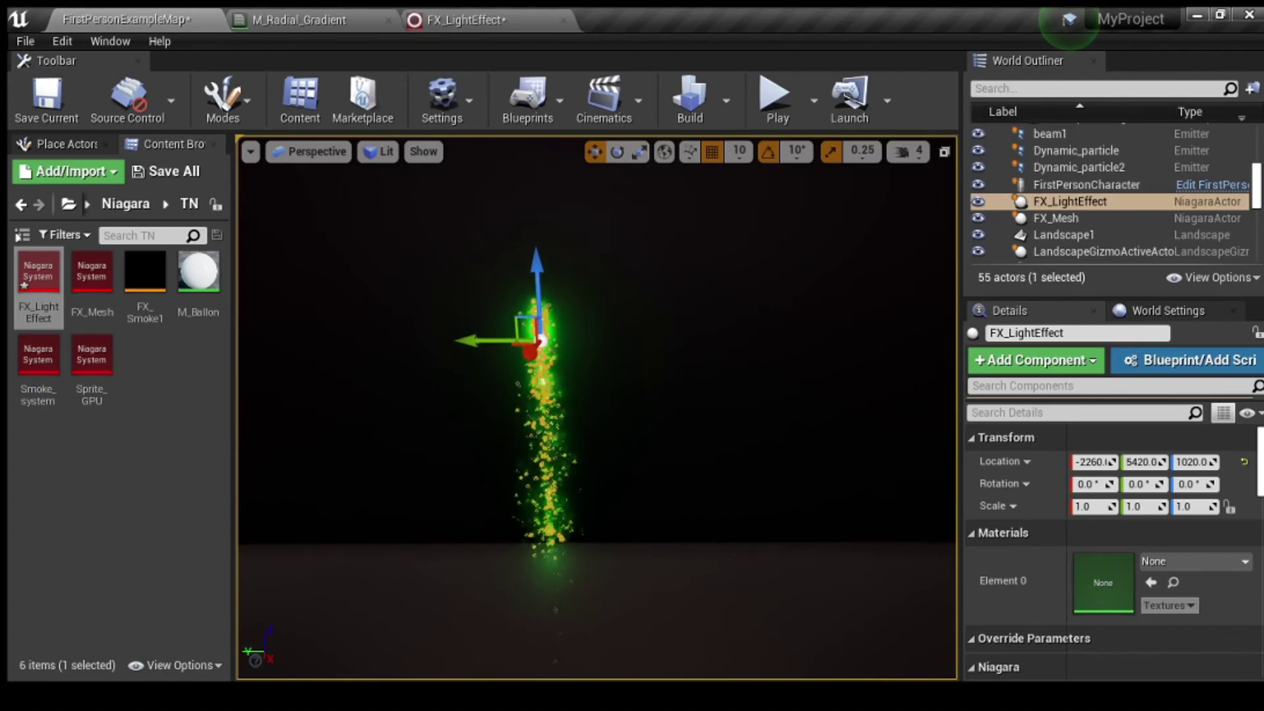